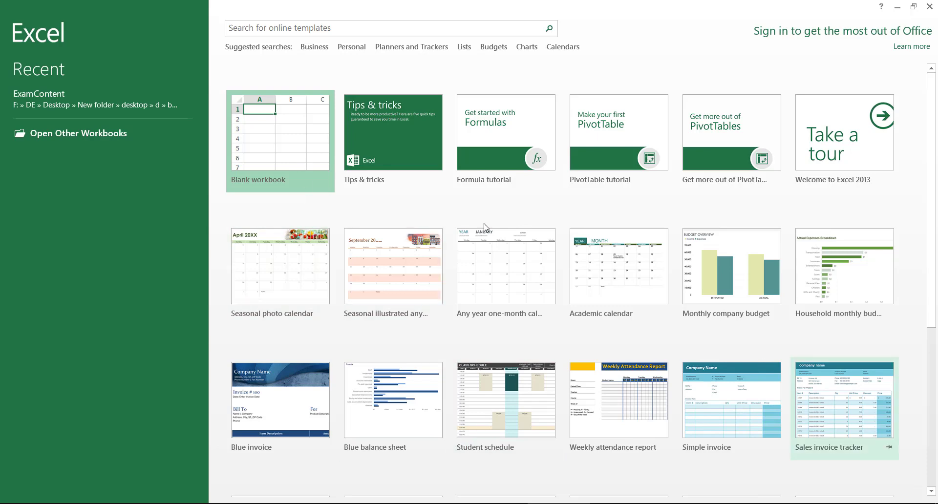
- Create a blank workbook and select cell A1
{"action": "left_click", "coordinate": [303, 141]}
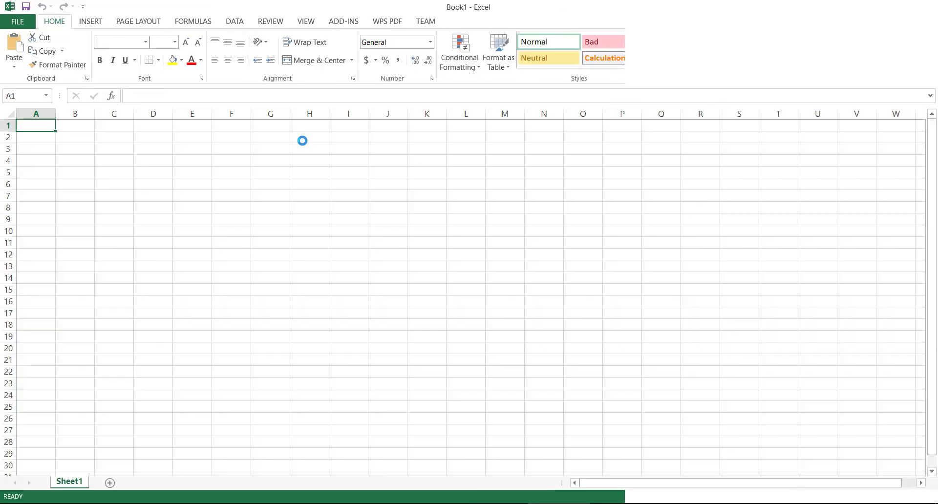
{"action": "left_click", "coordinate": [302, 141]}
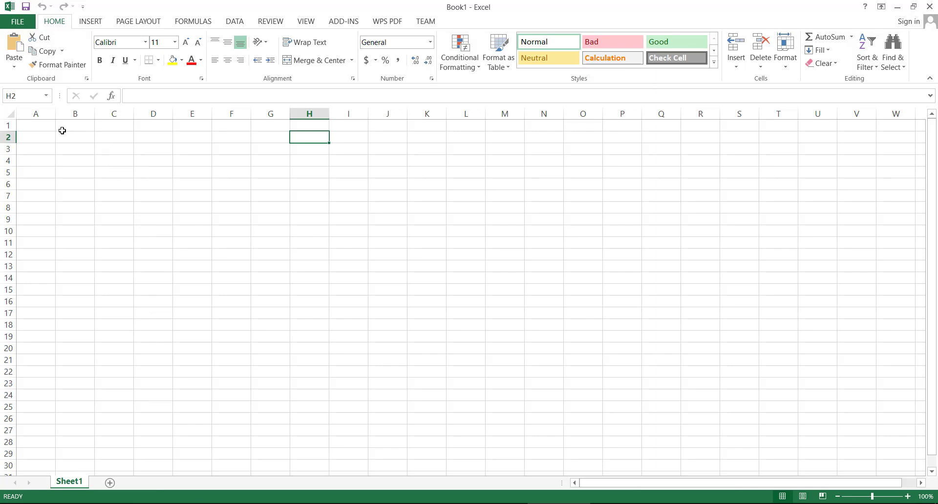
{"action": "left_click", "coordinate": [45, 125]}
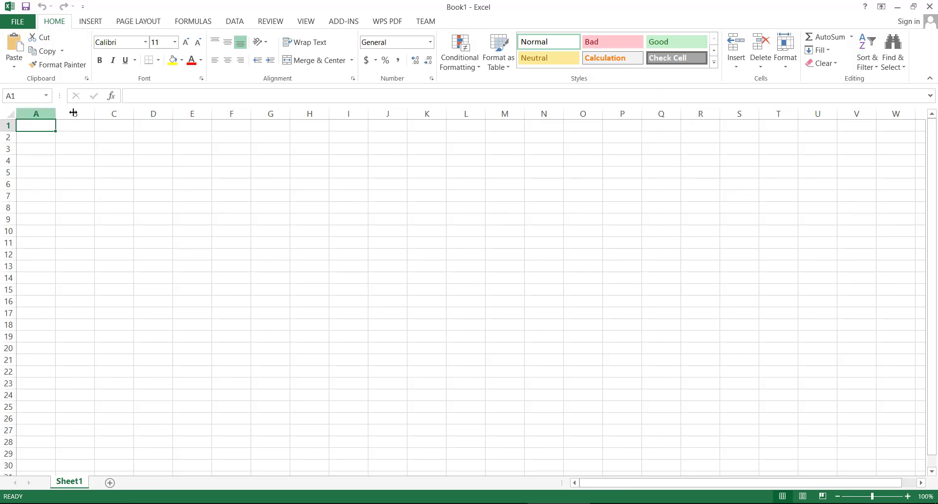
- Jump directly to cell AZ1 by entering its reference
{"action": "left_click", "coordinate": [47, 96]}
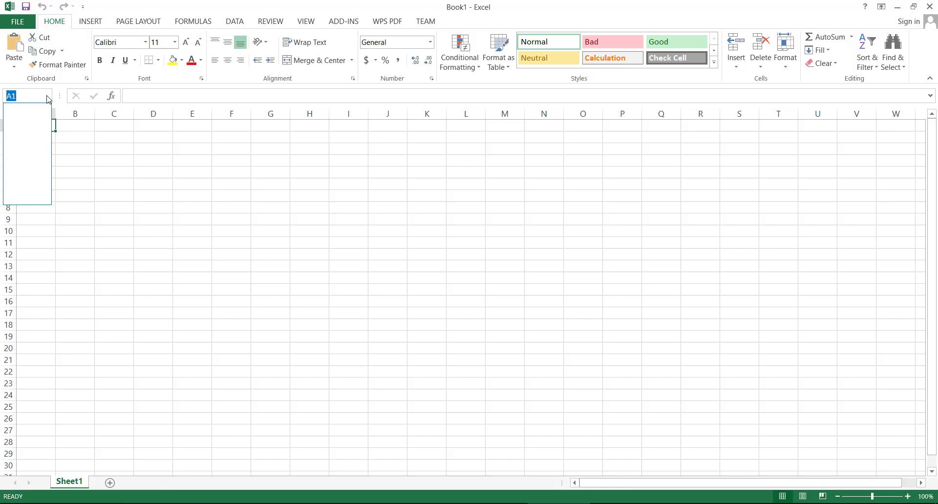
{"action": "left_click", "coordinate": [47, 96]}
{"action": "left_click", "coordinate": [32, 94]}
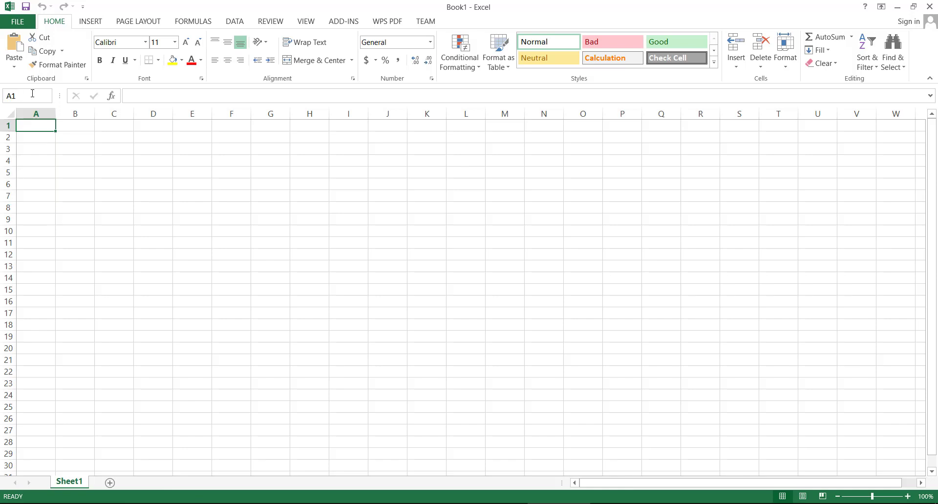
{"action": "key", "text": "BackSpace"}
{"action": "type", "text": "Z1"}
{"action": "key", "text": "Return"}
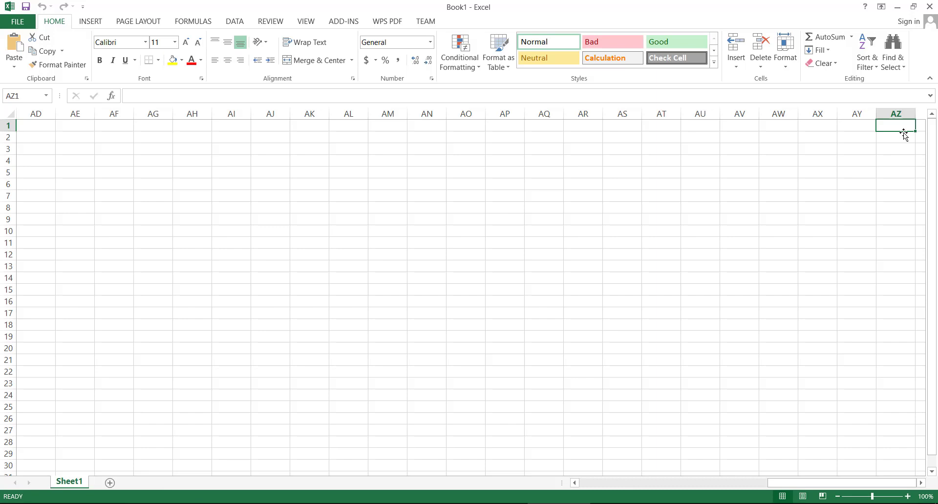
- Try to jump to the reference 123
{"action": "left_click", "coordinate": [49, 96]}
{"action": "left_click", "coordinate": [40, 95]}
{"action": "left_click_drag", "start_coordinate": [37, 94], "coordinate": [2, 93]}
{"action": "type", "text": "1"}
{"action": "key", "text": "BackSpace"}
{"action": "type", "text": "123"}
{"action": "key", "text": "Return"}
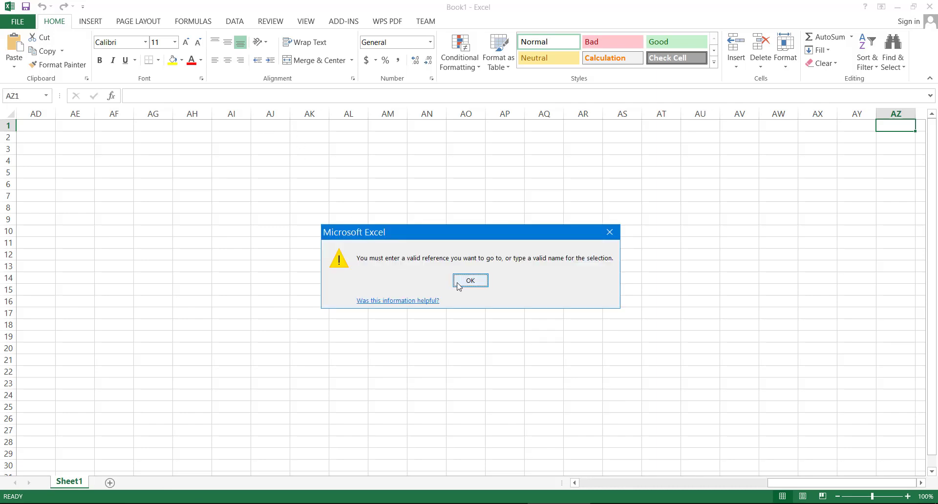
{"action": "left_click", "coordinate": [472, 281]}
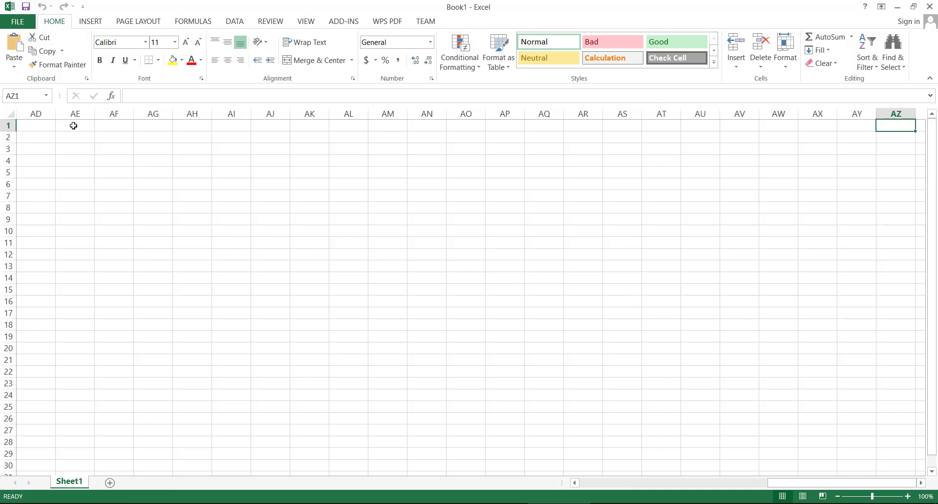
- Jump directly to cell AZ1020 by extending the current cell reference
{"action": "left_click", "coordinate": [32, 95]}
{"action": "left_click", "coordinate": [27, 95]}
{"action": "type", "text": "020"}
{"action": "key", "text": "Return"}
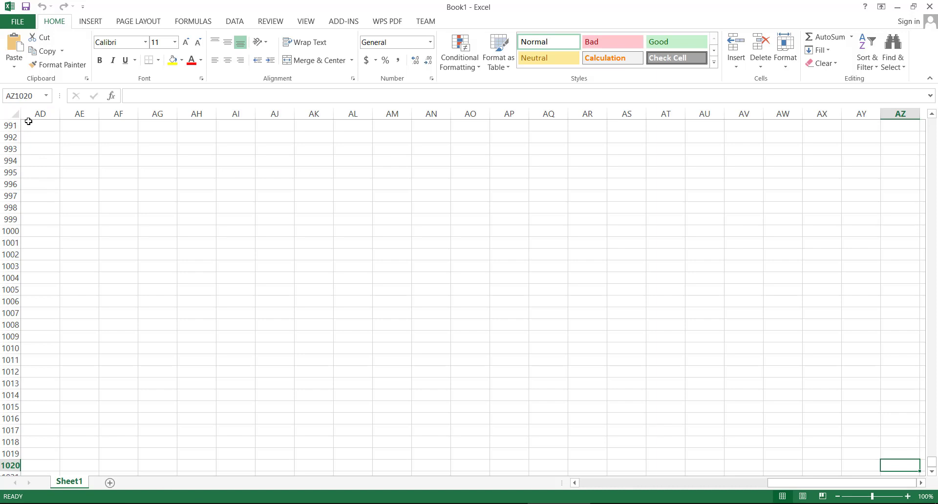
- Go to cell CB200 by entering its reference
{"action": "left_click", "coordinate": [7, 97]}
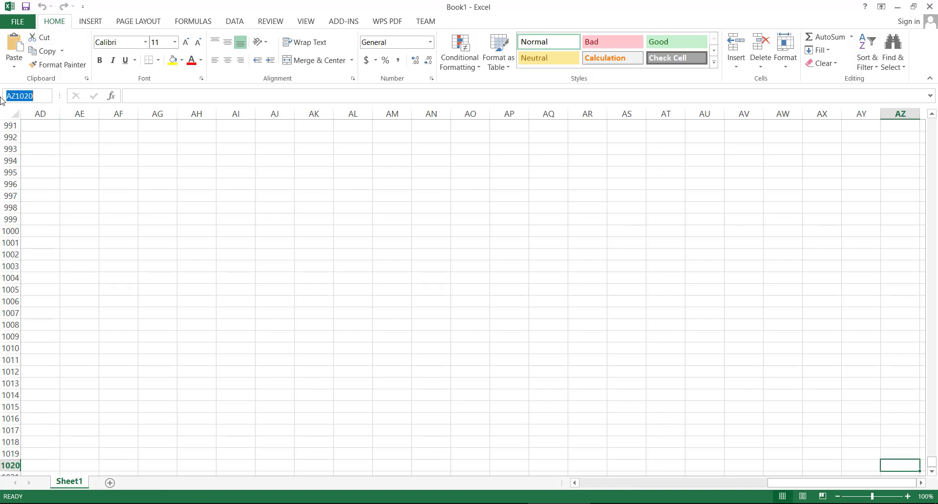
{"action": "type", "text": "CB200"}
{"action": "key", "text": "Return"}
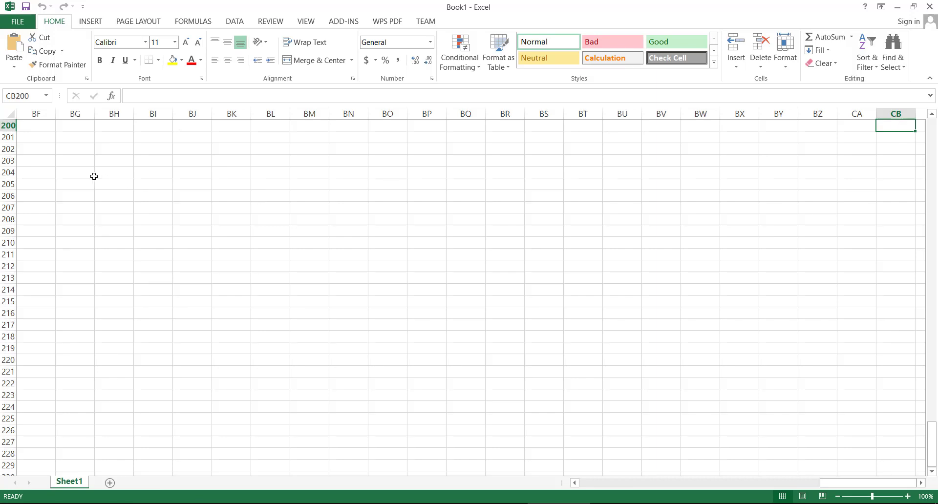
- Go to cell F3560 by entering its reference
{"action": "left_click", "coordinate": [31, 96]}
{"action": "type", "text": "f"}
{"action": "left_click_drag", "start_coordinate": [15, 96], "coordinate": [2, 96]}
{"action": "type", "text": "F3560"}
{"action": "key", "text": "Return"}
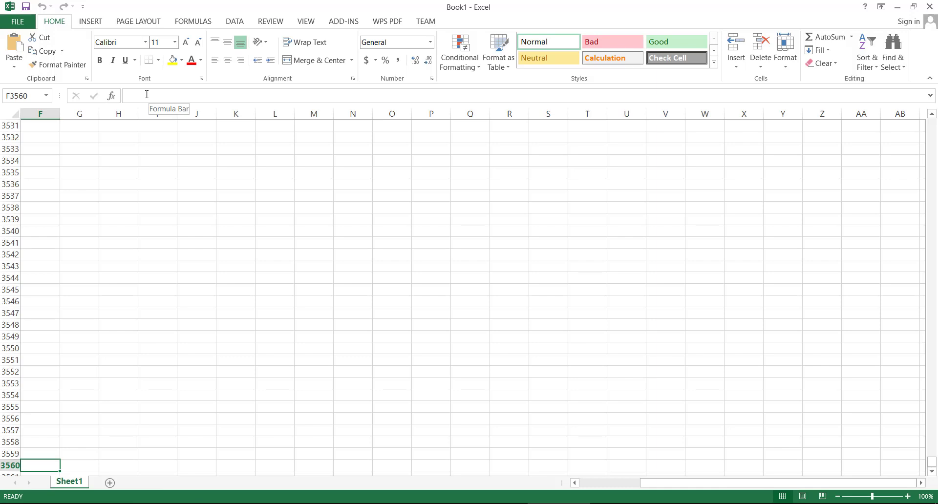
- Replace the row number in the cell reference to go to cell F26580
{"action": "left_click", "coordinate": [30, 93]}
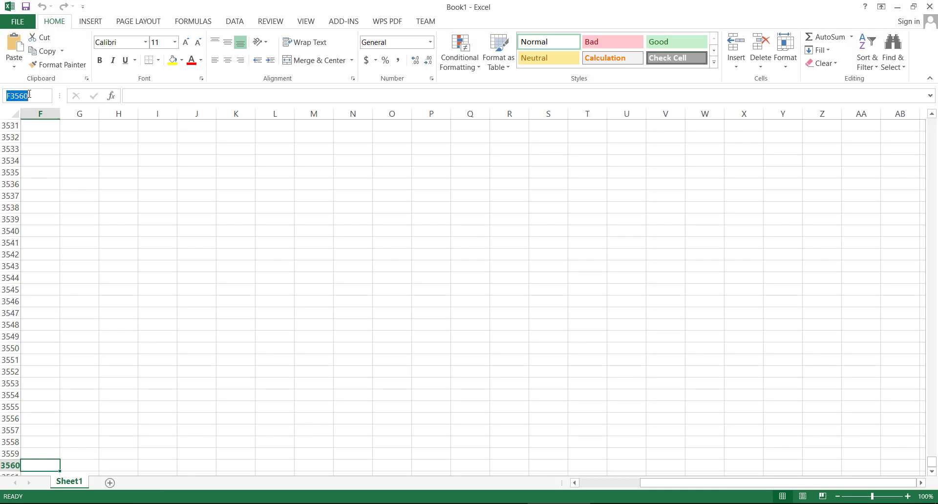
{"action": "key", "text": "Escape"}
{"action": "key", "text": "BackSpace"}
{"action": "key", "text": "BackSpace"}
{"action": "key", "text": "BackSpace"}
{"action": "key", "text": "BackSpace"}
{"action": "type", "text": "26580"}
{"action": "key", "text": "Return"}
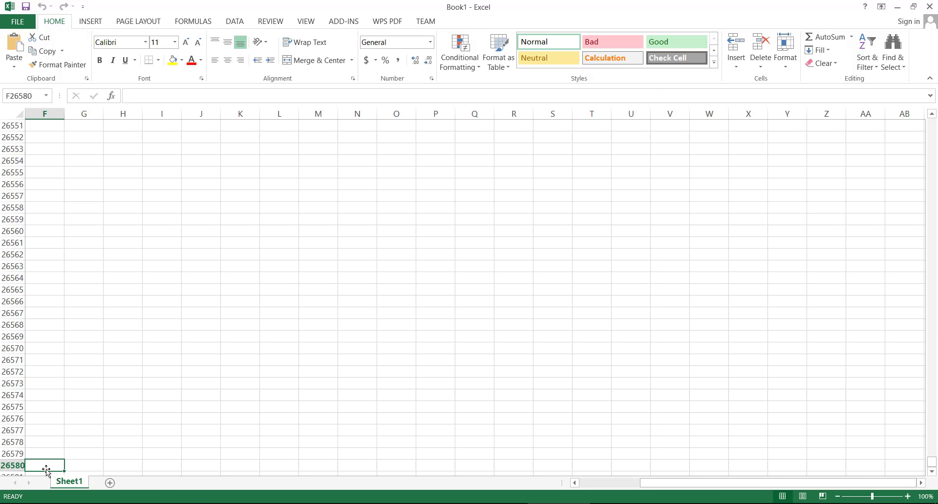
- Return to cell A1 by entering its reference
{"action": "left_click", "coordinate": [36, 97]}
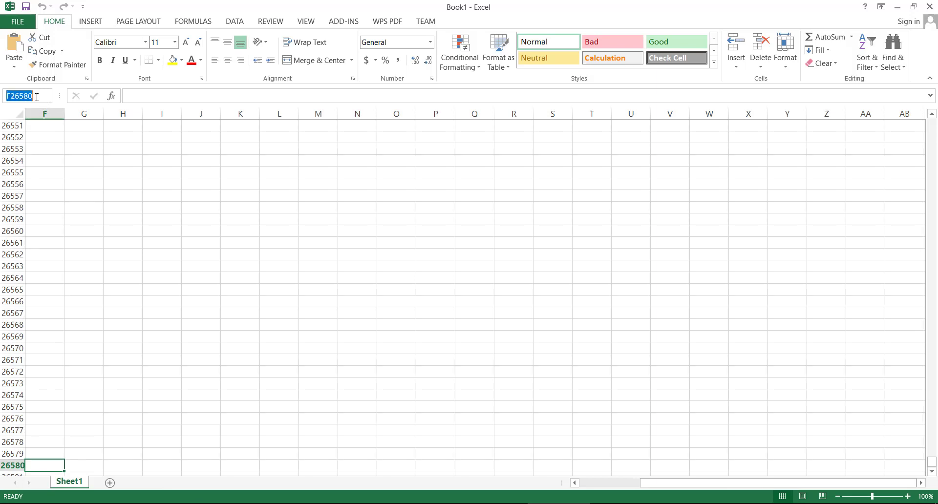
{"action": "type", "text": "A1"}
{"action": "key", "text": "Return"}
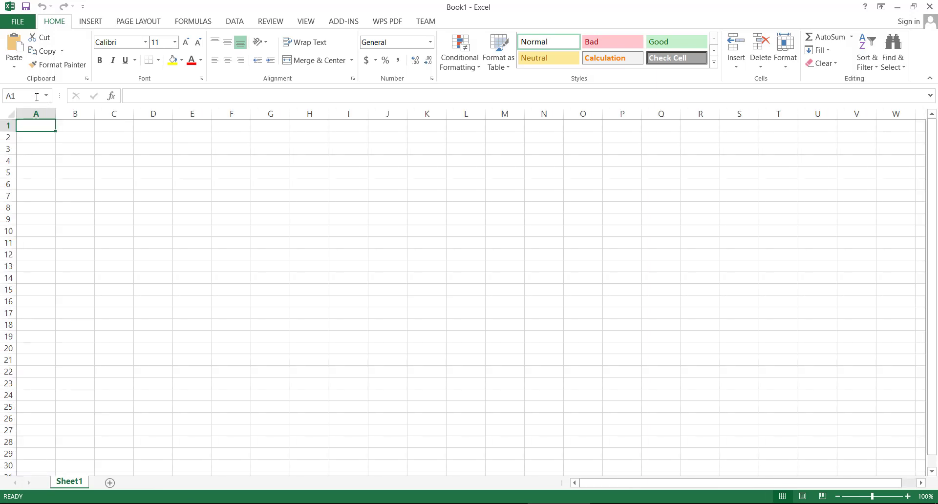
- View the empty sheet in Page Layout view, and switch it to Page Break Preview
{"action": "left_click", "coordinate": [802, 498]}
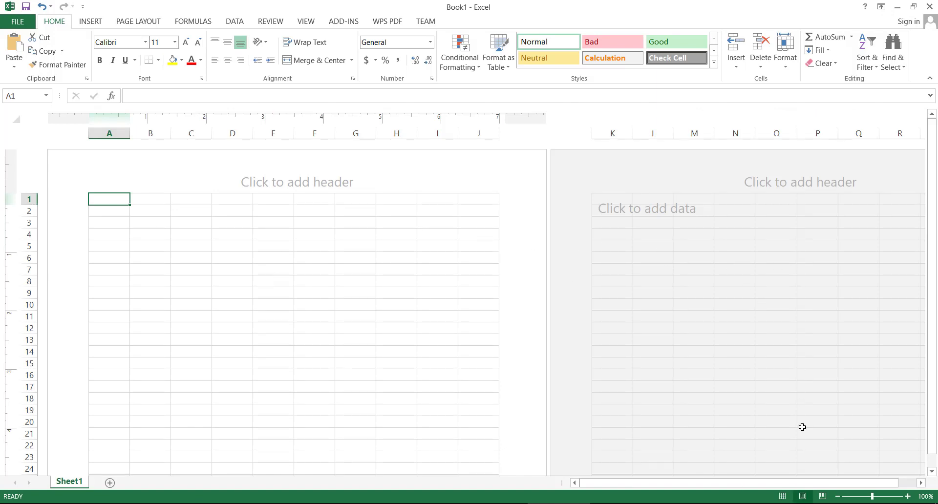
{"action": "left_click", "coordinate": [823, 496]}
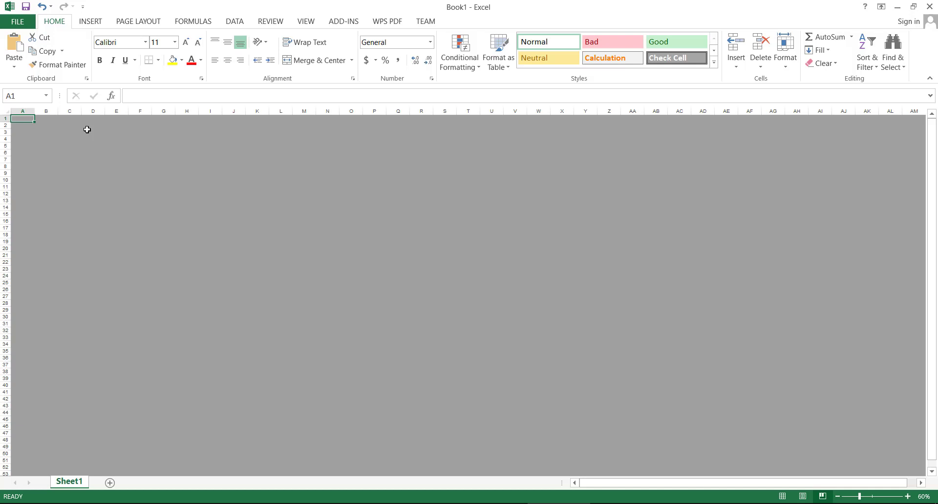
- Zoom the page break preview in past 140% and out to 48%, and return the sheet to Normal view
{"action": "left_click", "coordinate": [907, 497]}
{"action": "left_click", "coordinate": [908, 497]}
{"action": "left_click", "coordinate": [908, 496]}
{"action": "left_click", "coordinate": [908, 496]}
{"action": "left_click", "coordinate": [908, 497]}
{"action": "left_click", "coordinate": [908, 496]}
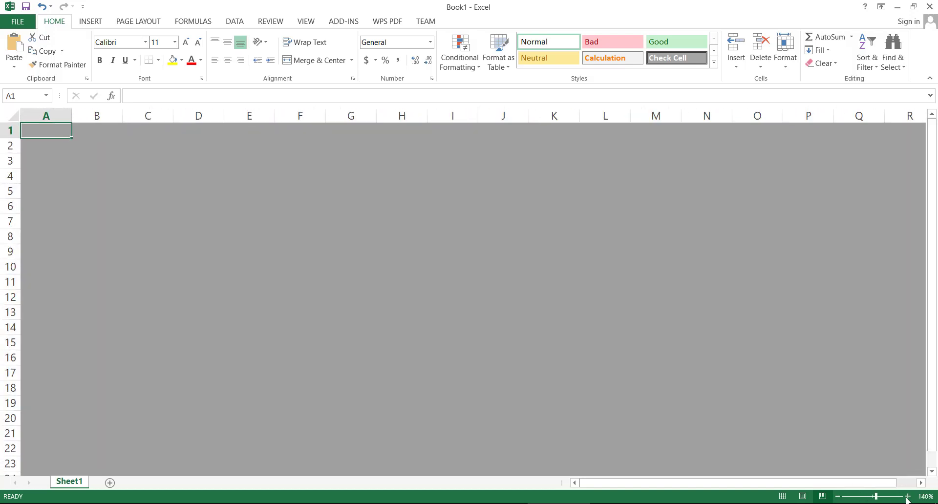
{"action": "left_click", "coordinate": [907, 496]}
{"action": "left_click", "coordinate": [908, 496]}
{"action": "left_click_drag", "start_coordinate": [876, 496], "coordinate": [856, 496]}
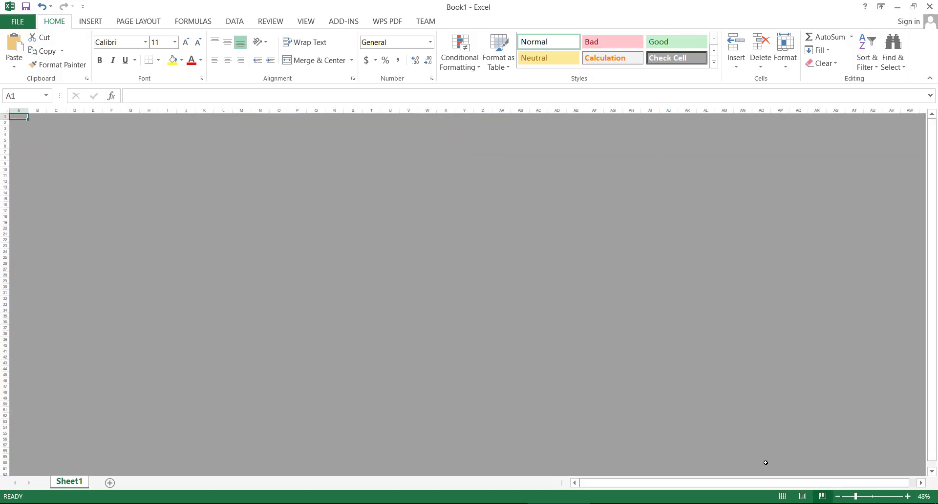
{"action": "left_click", "coordinate": [782, 497]}
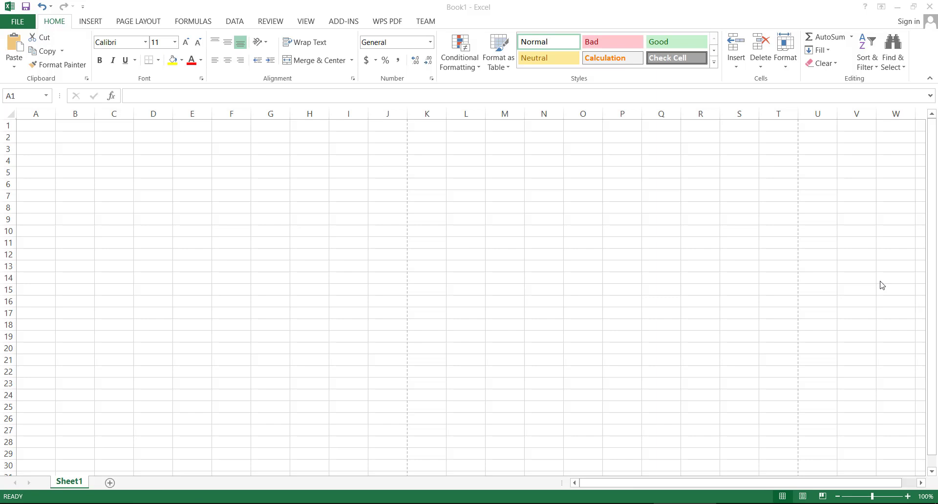
- Open the full number format settings for cell A1 and examine the General, Number, Currency and Accounting categories
{"action": "left_click", "coordinate": [49, 127]}
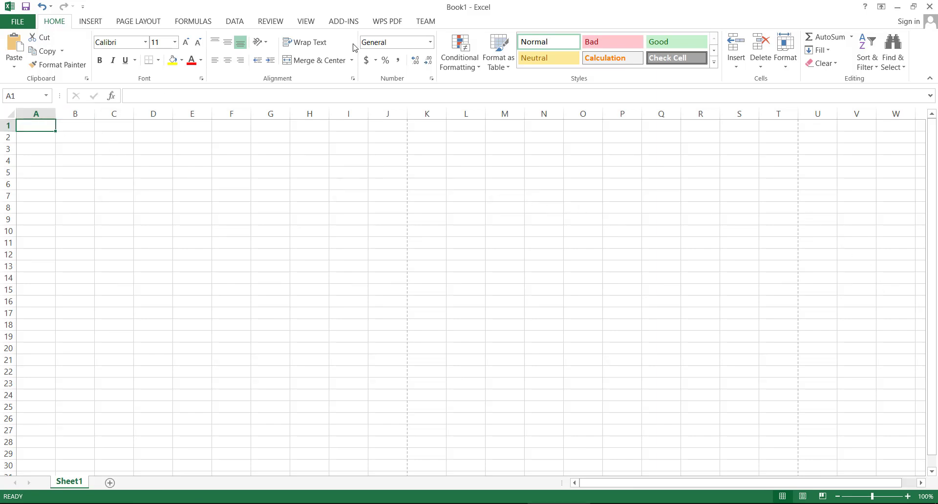
{"action": "left_click", "coordinate": [431, 44]}
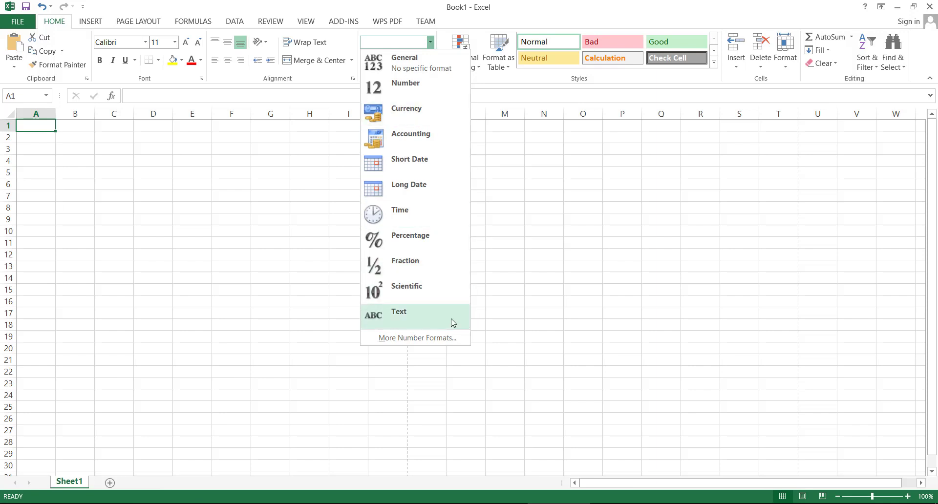
{"action": "left_click", "coordinate": [446, 338]}
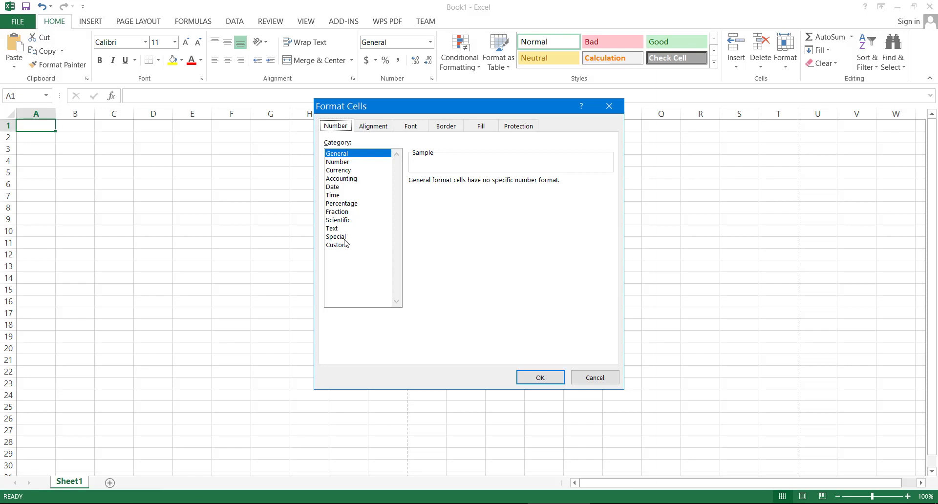
{"action": "left_click", "coordinate": [348, 162]}
{"action": "left_click", "coordinate": [345, 156]}
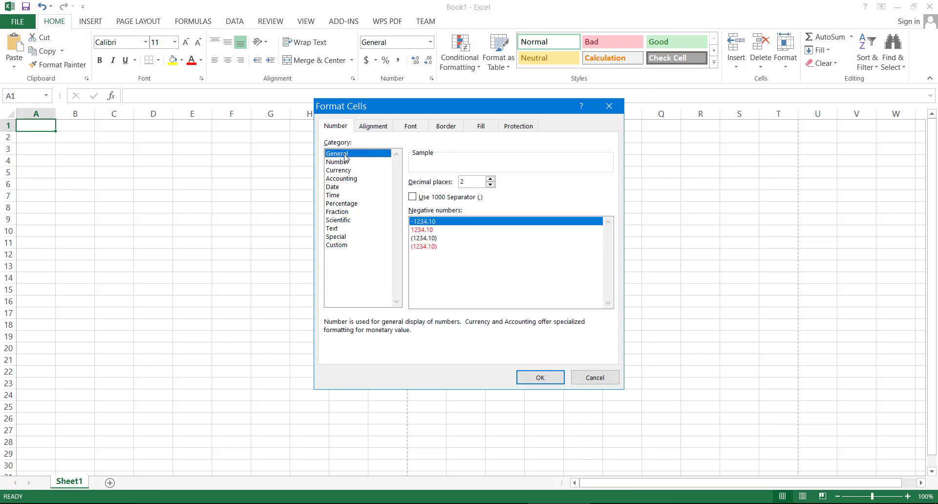
{"action": "left_click", "coordinate": [344, 161]}
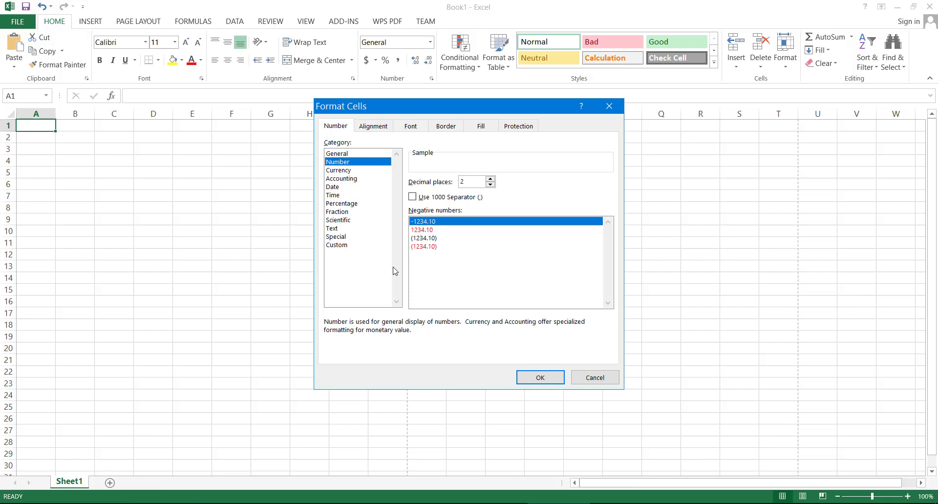
{"action": "left_click", "coordinate": [353, 170]}
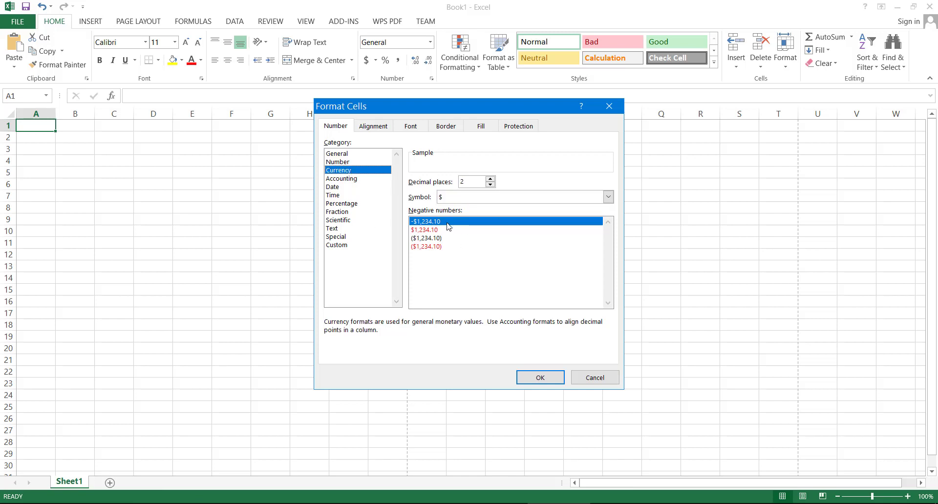
{"action": "left_click", "coordinate": [359, 178]}
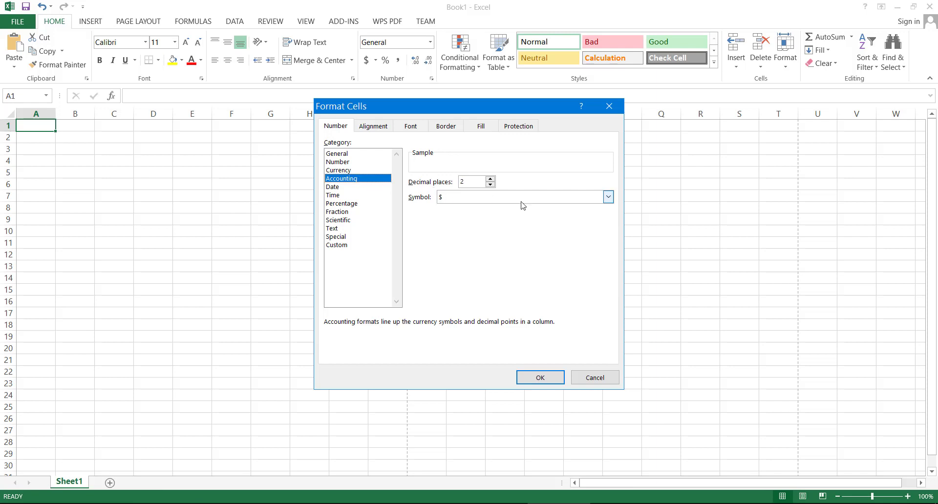
{"action": "left_click", "coordinate": [609, 197]}
{"action": "left_click", "coordinate": [609, 197]}
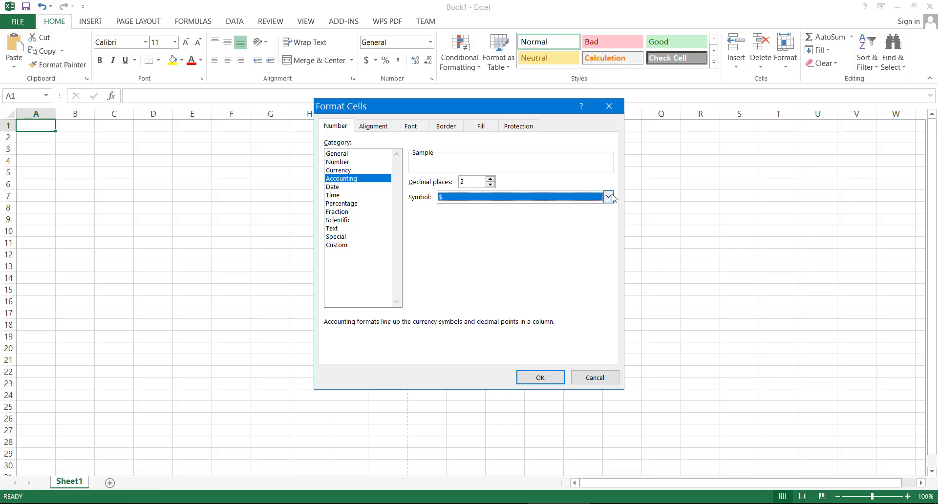
- Examine the Date, Time, Percentage, Fraction, Scientific, Text, Special and Custom number format categories
{"action": "left_click", "coordinate": [350, 188]}
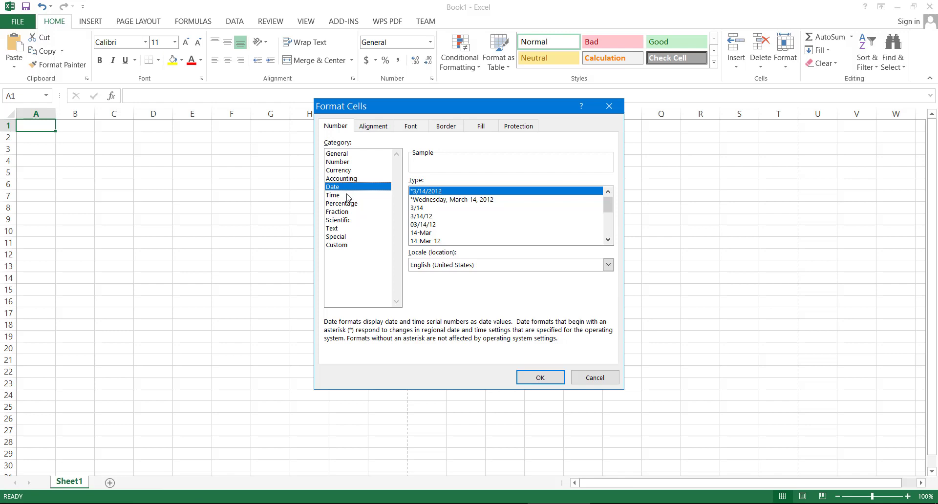
{"action": "left_click", "coordinate": [349, 196]}
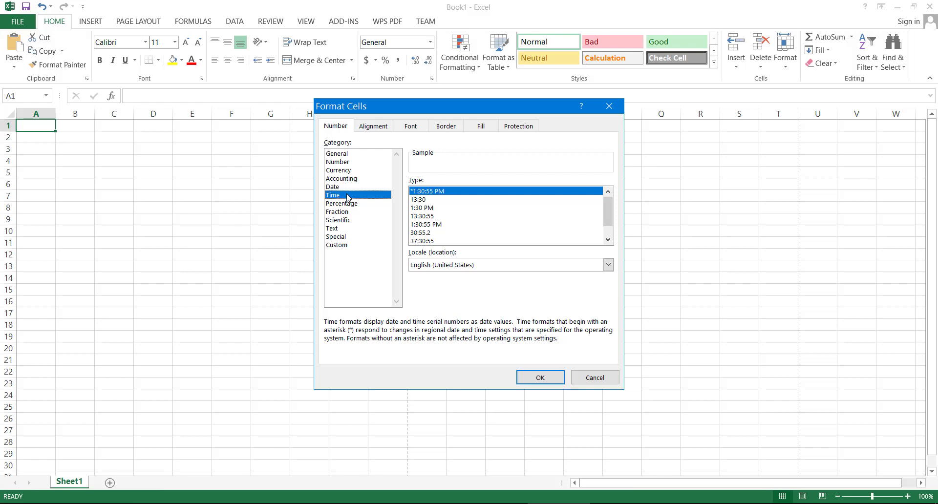
{"action": "left_click", "coordinate": [348, 204]}
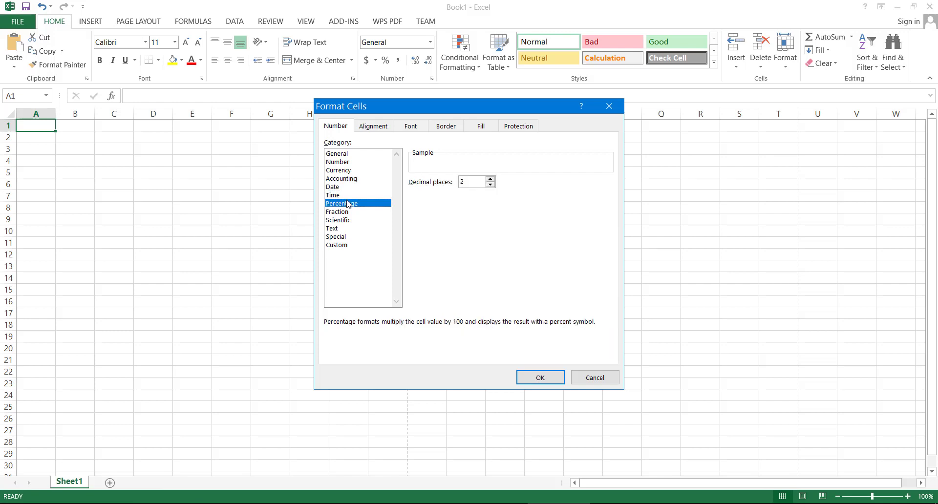
{"action": "left_click", "coordinate": [349, 213]}
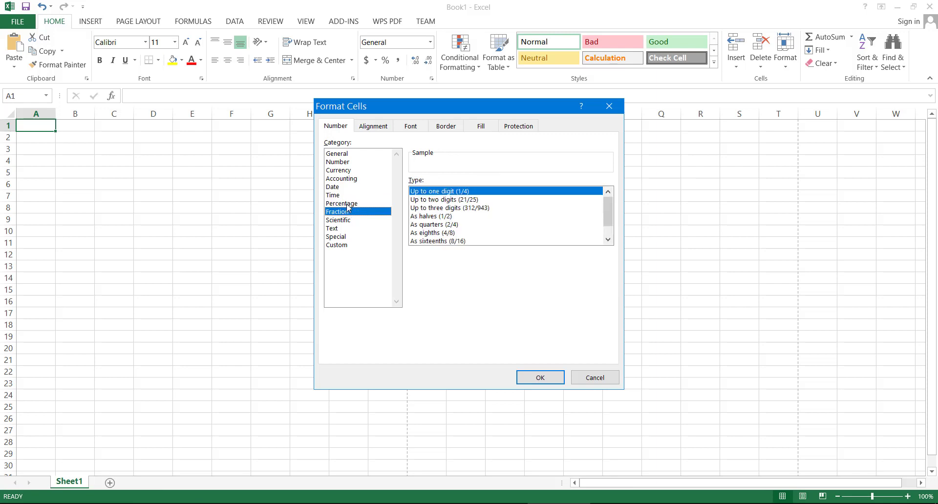
{"action": "left_click", "coordinate": [345, 223]}
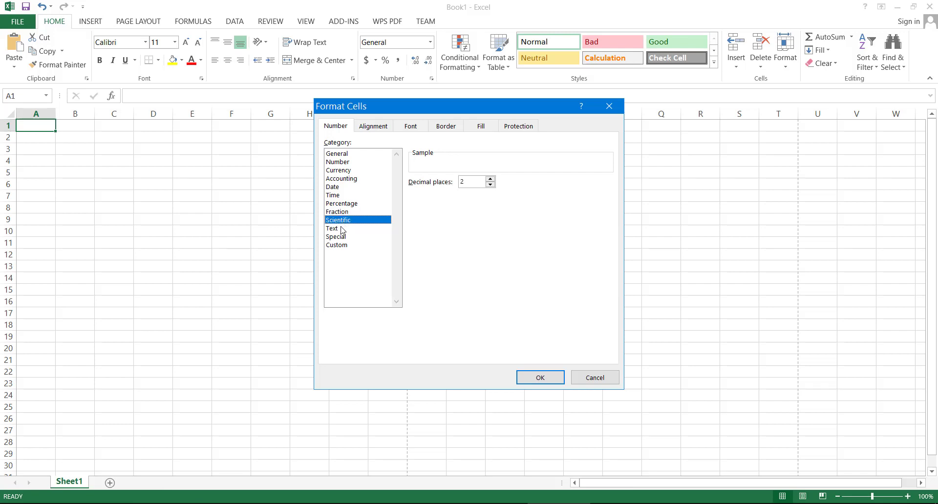
{"action": "left_click", "coordinate": [341, 230]}
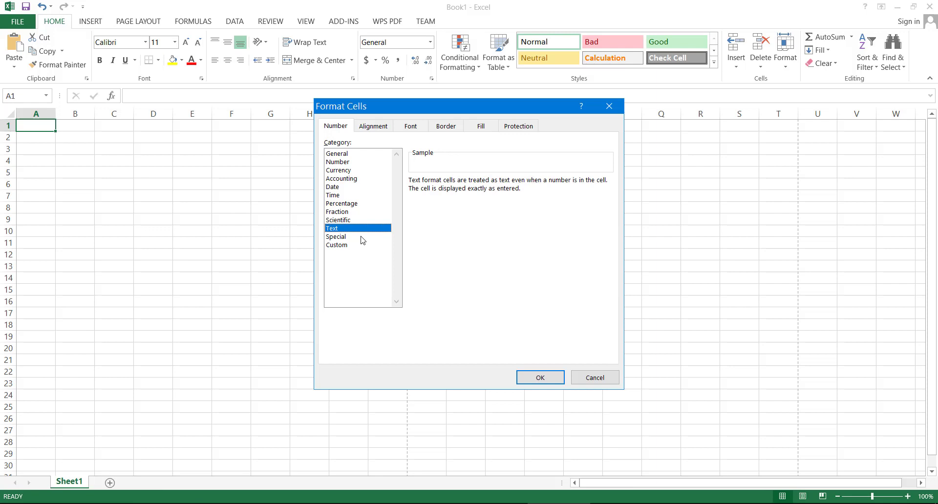
{"action": "left_click", "coordinate": [348, 238]}
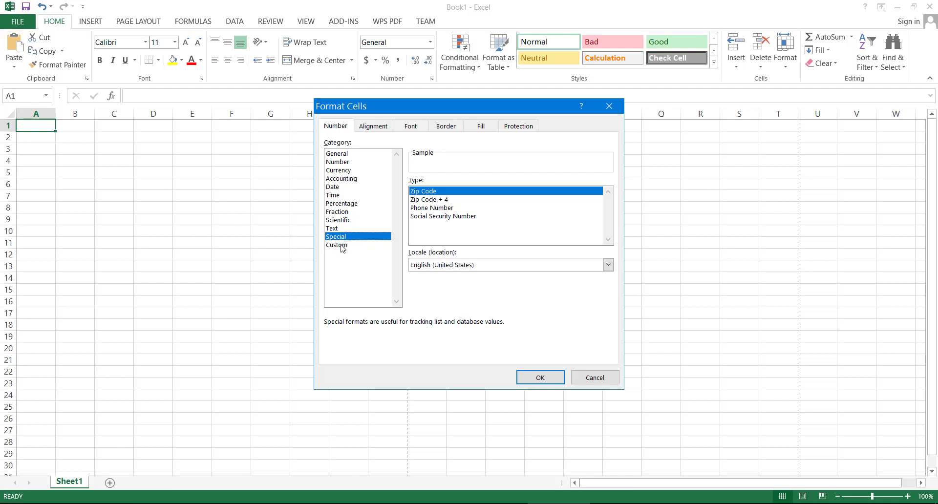
{"action": "left_click", "coordinate": [342, 246]}
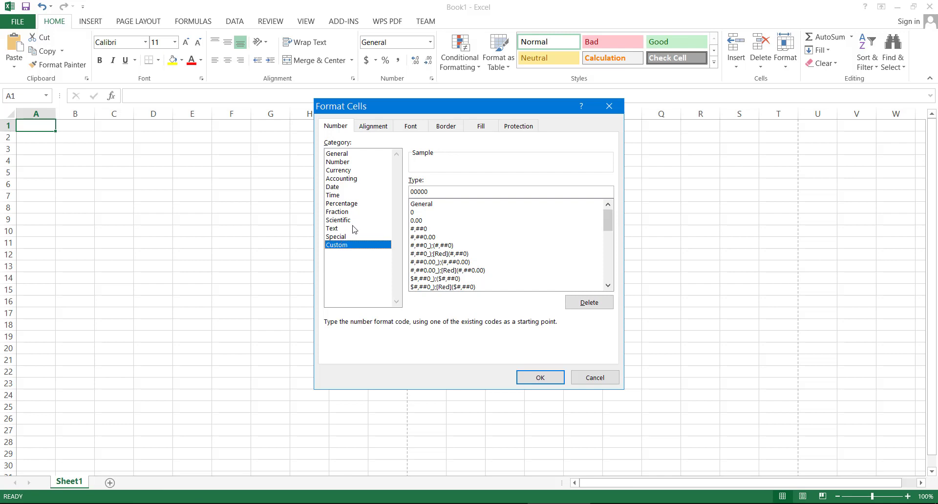
- Examine the alignment, font, border, fill and protection settings, and accept the cell format with custom code 00000 for A1
{"action": "left_click", "coordinate": [381, 128]}
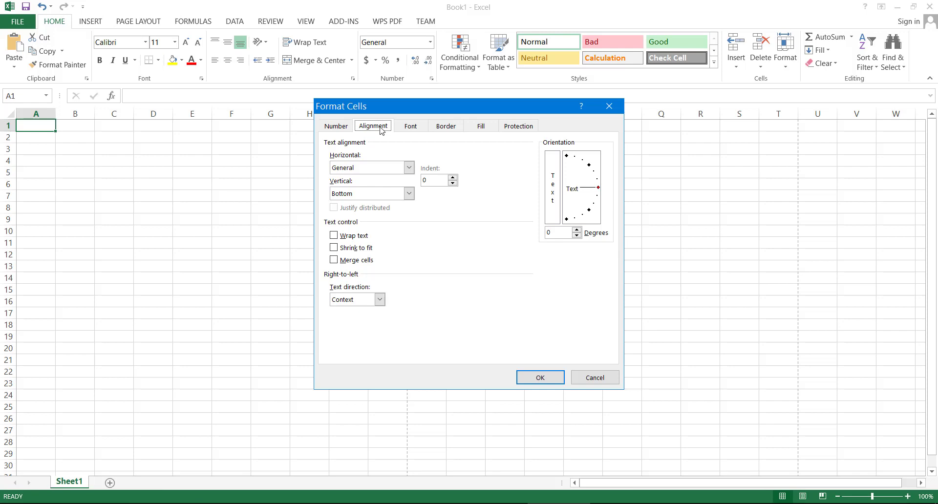
{"action": "left_click", "coordinate": [418, 129]}
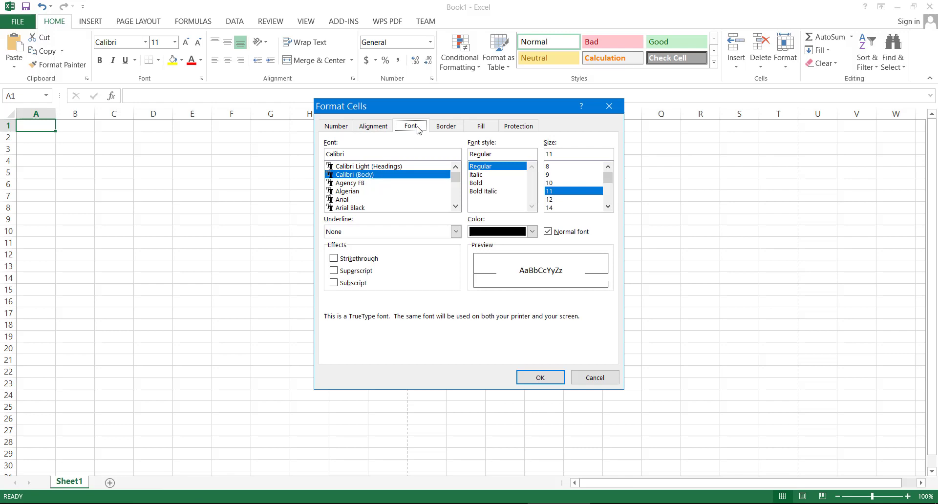
{"action": "left_click", "coordinate": [454, 130]}
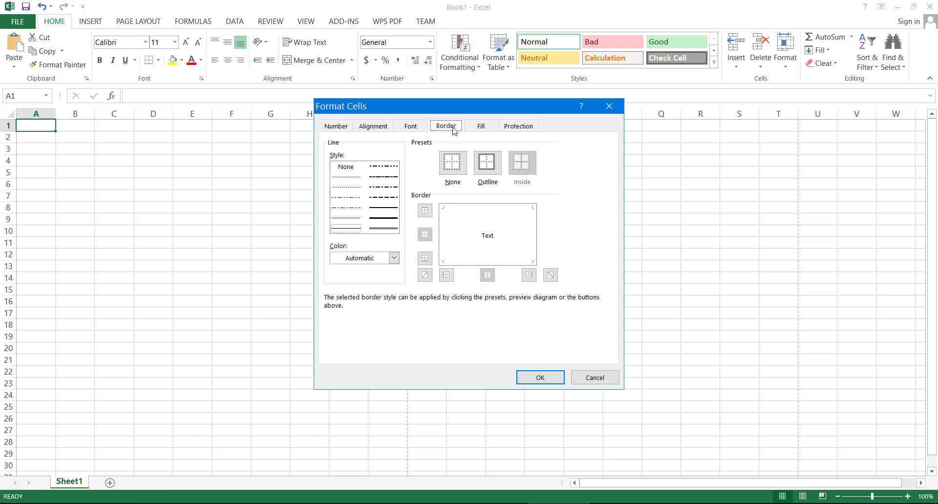
{"action": "left_click", "coordinate": [482, 127]}
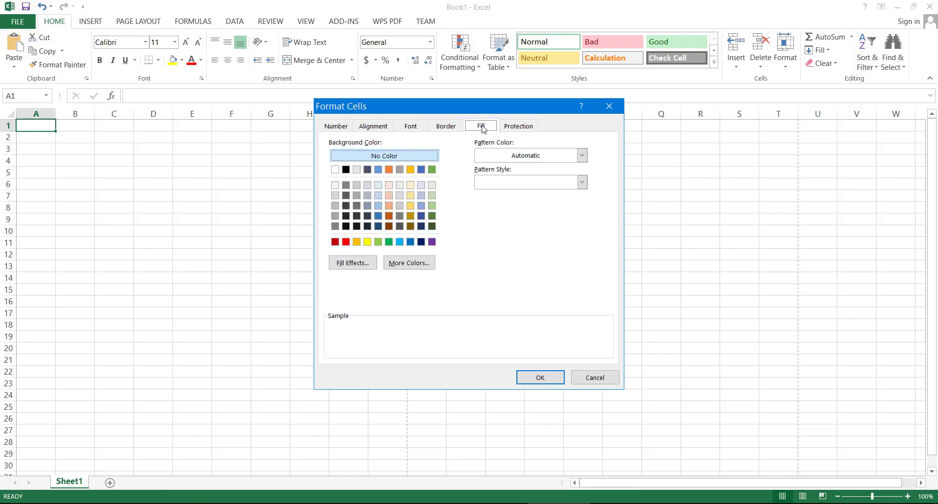
{"action": "left_click", "coordinate": [514, 128]}
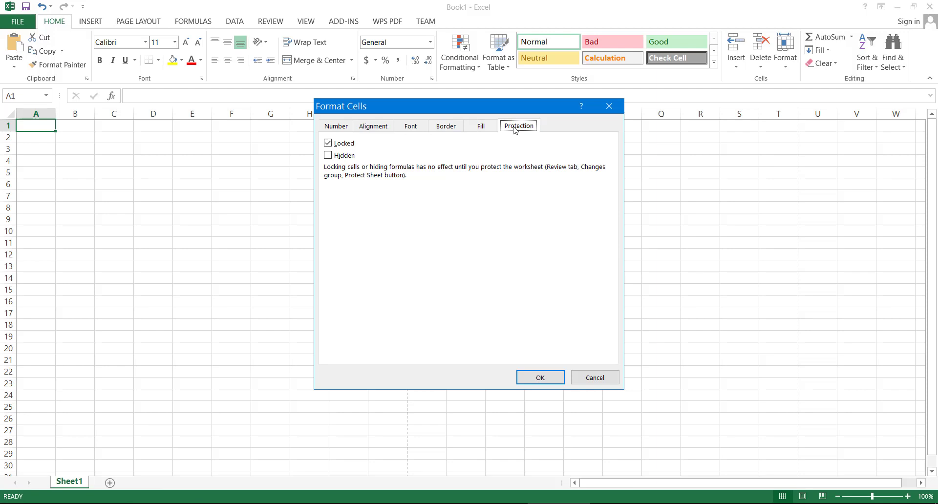
{"action": "left_click", "coordinate": [544, 381]}
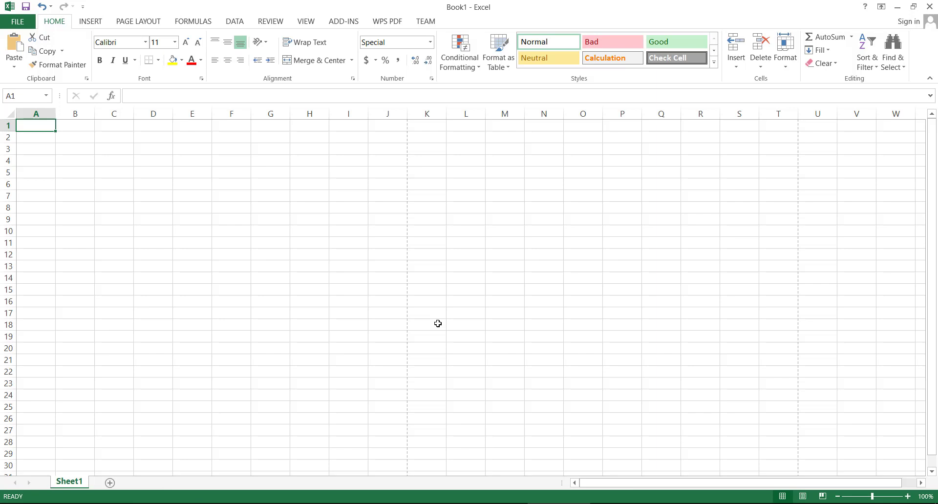
- Enter the column headings Day, Time and Person in cells A1 to C1
{"action": "type", "text": "Da"}
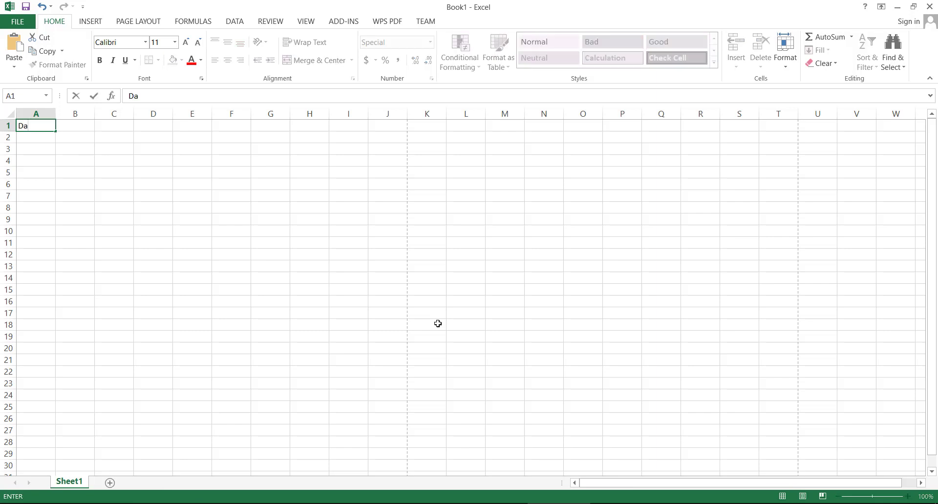
{"action": "type", "text": "y"}
{"action": "key", "text": "Tab"}
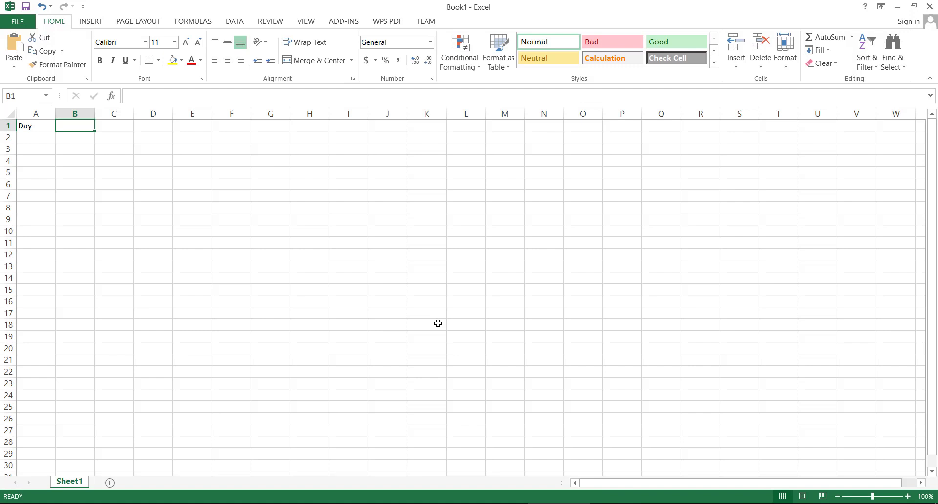
{"action": "type", "text": "Time"}
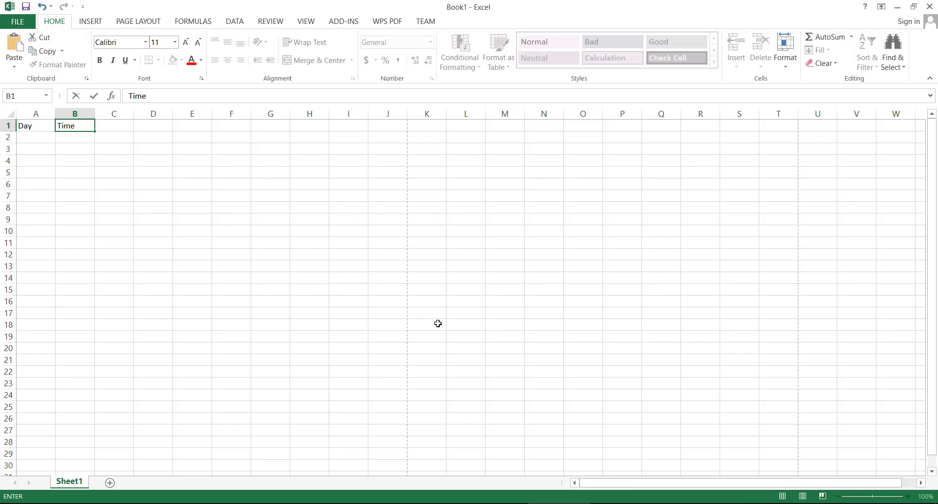
{"action": "key", "text": "Tab"}
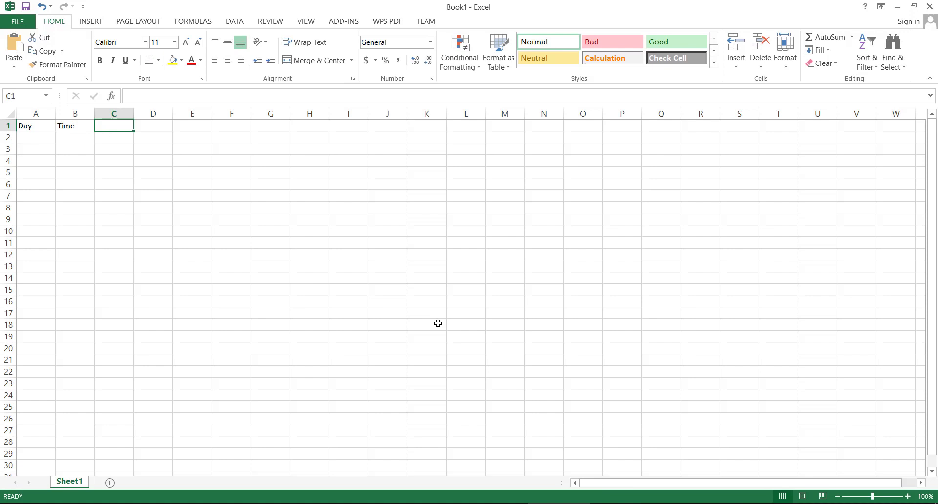
{"action": "type", "text": "Pre"}
{"action": "key", "text": "BackSpace"}
{"action": "key", "text": "BackSpace"}
{"action": "type", "text": "erson"}
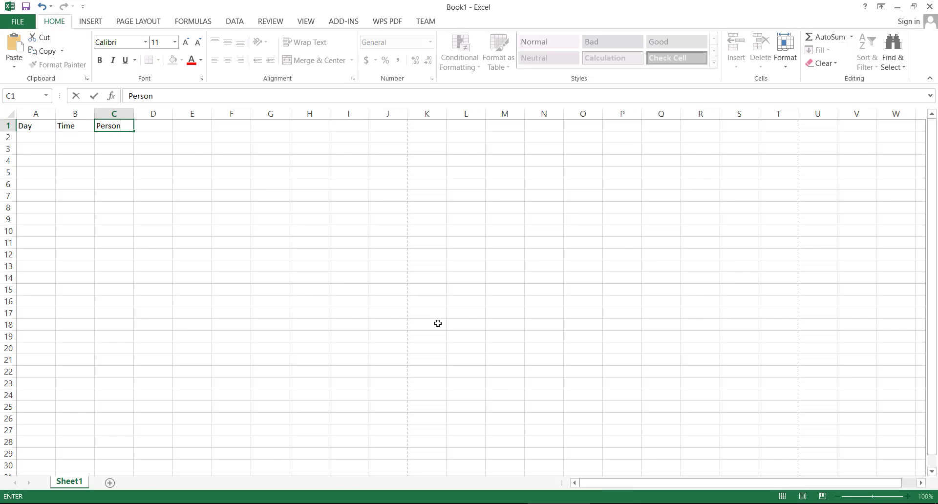
{"action": "key", "text": "Tab"}
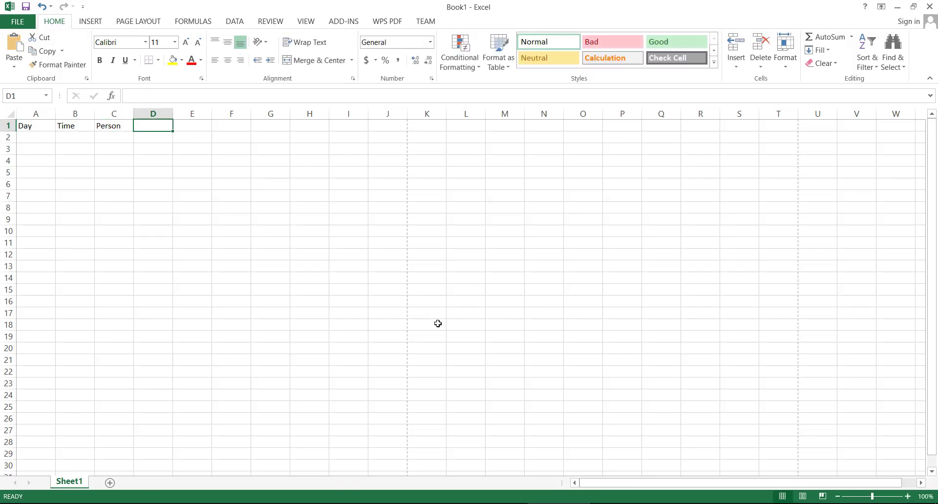
- Add the headings Contact in D1 and Location in E1
{"action": "type", "text": "Contact"}
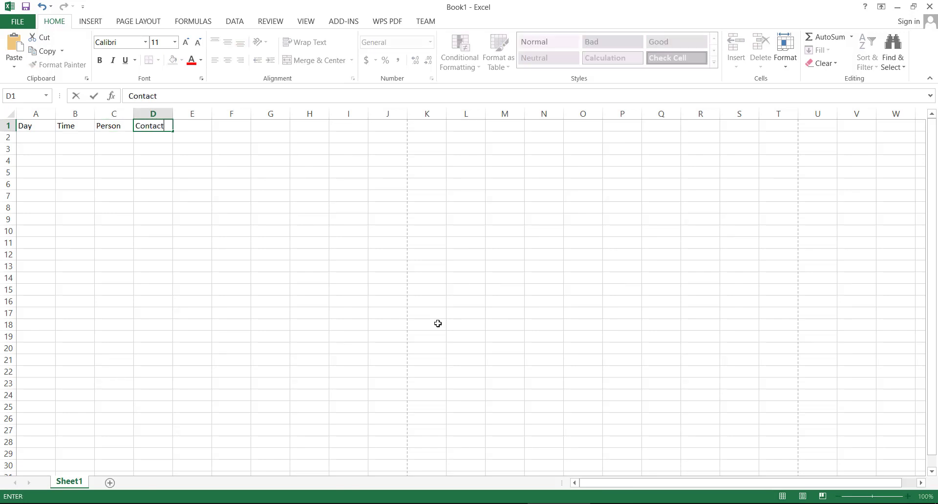
{"action": "key", "text": "Tab"}
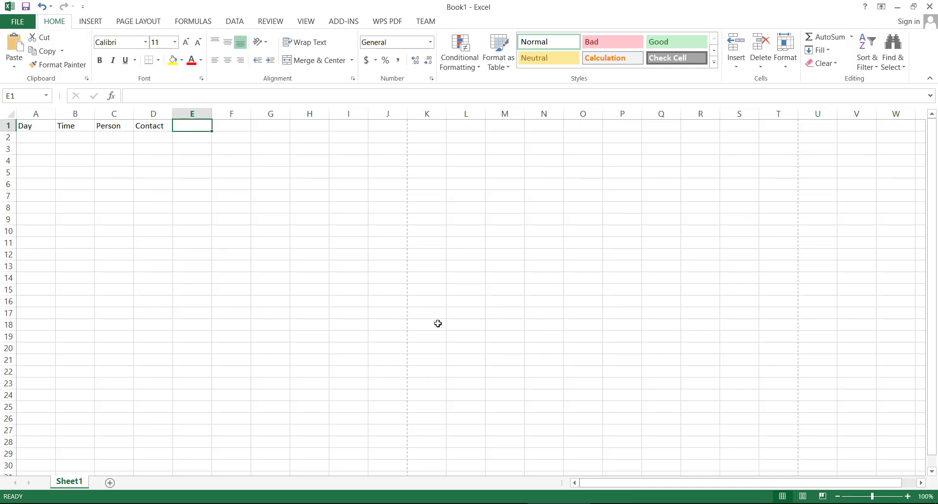
{"action": "type", "text": "Locat"}
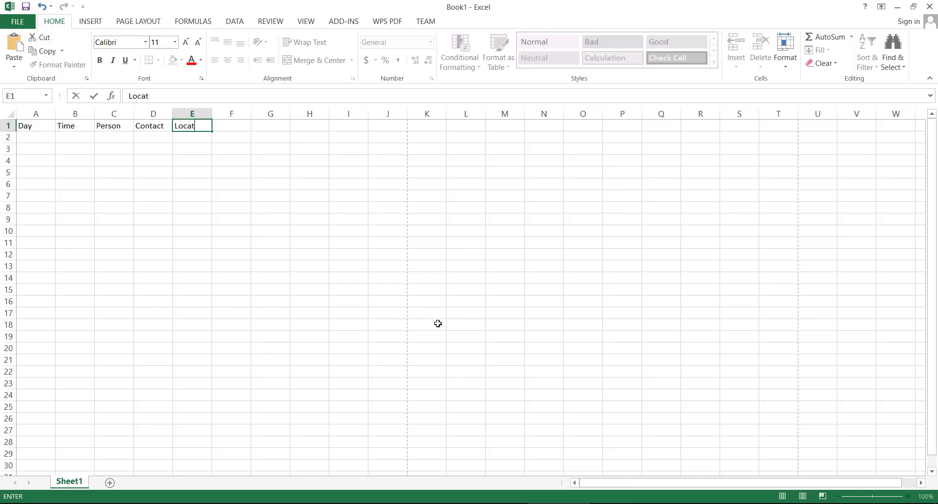
{"action": "type", "text": "ion"}
{"action": "left_click", "coordinate": [522, 336]}
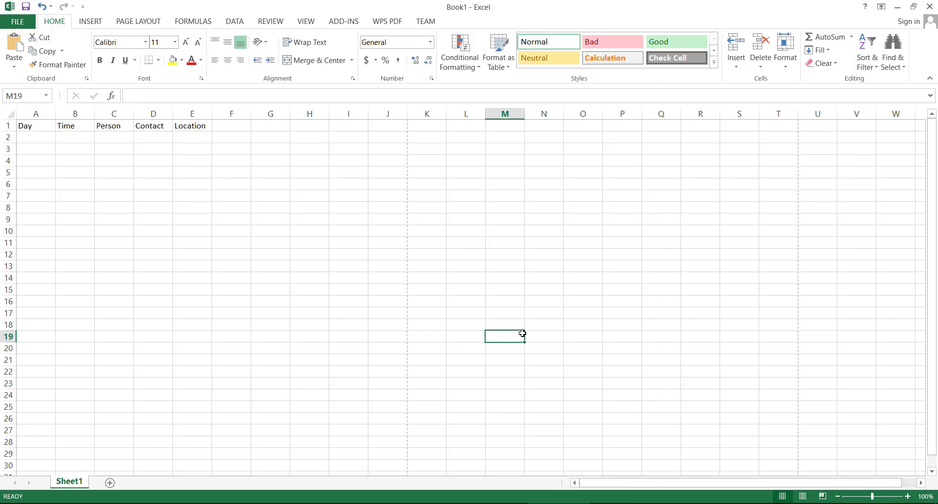
- Add the headings Rate in F1 and Percent in G1
{"action": "left_click", "coordinate": [237, 128]}
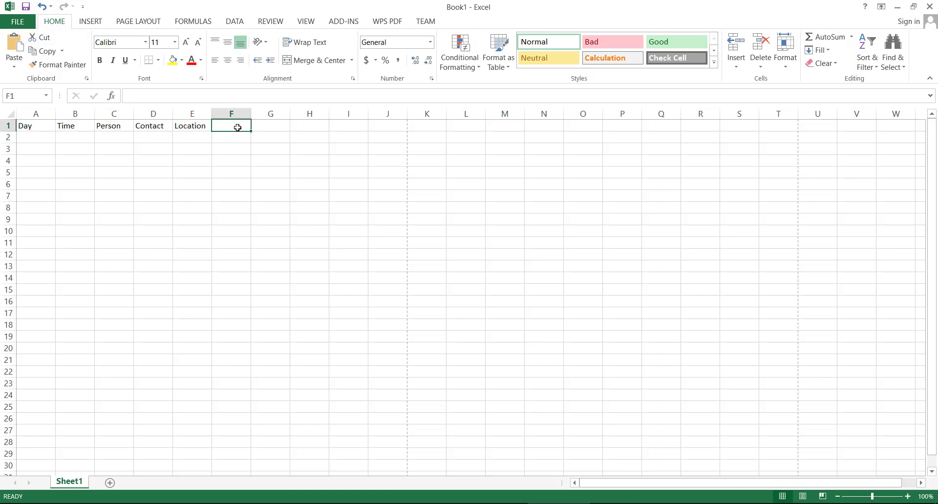
{"action": "type", "text": "Rat"}
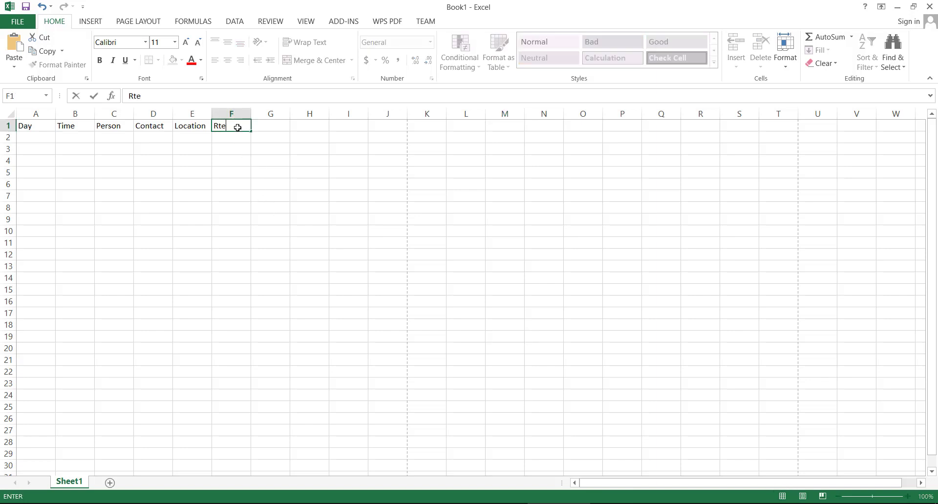
{"action": "key", "text": "BackSpace"}
{"action": "type", "text": "te"}
{"action": "left_click", "coordinate": [270, 127]}
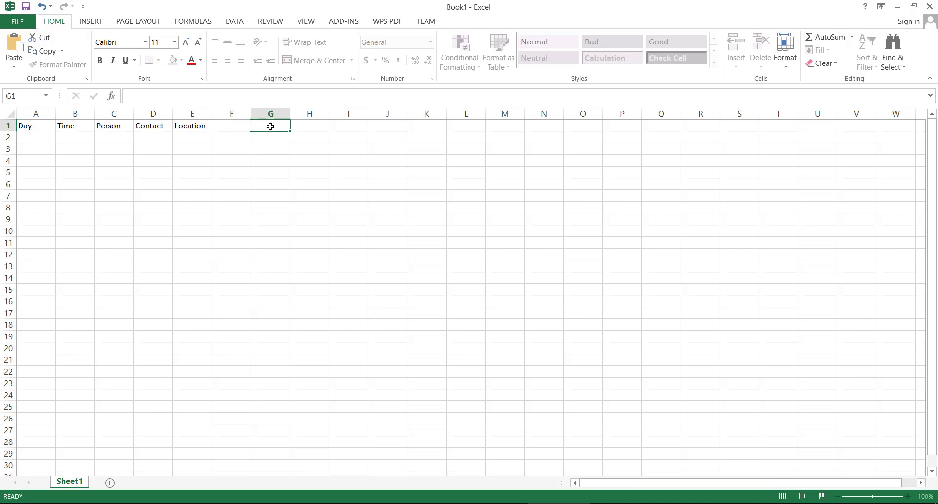
{"action": "type", "text": "Percent"}
{"action": "left_click", "coordinate": [310, 150]}
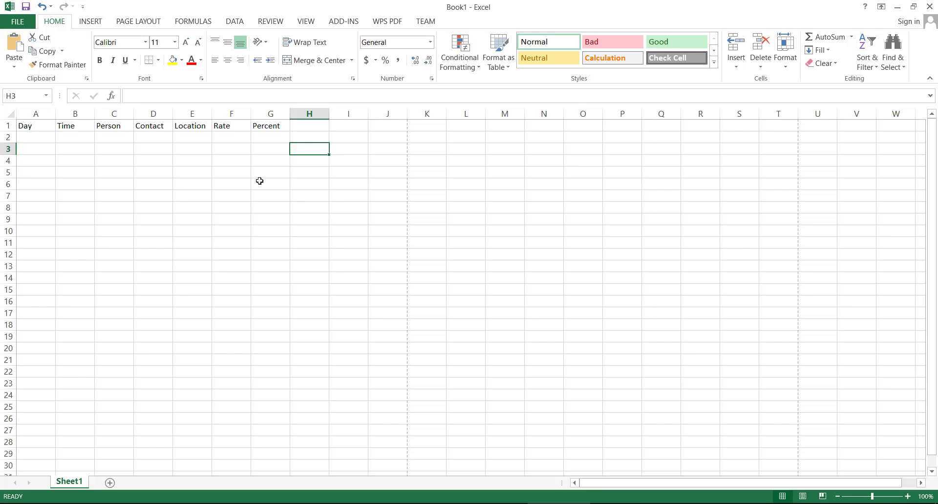
- Apply the Time number format to cell B2, below the Time heading
{"action": "left_click", "coordinate": [78, 138]}
{"action": "right_click", "coordinate": [77, 139]}
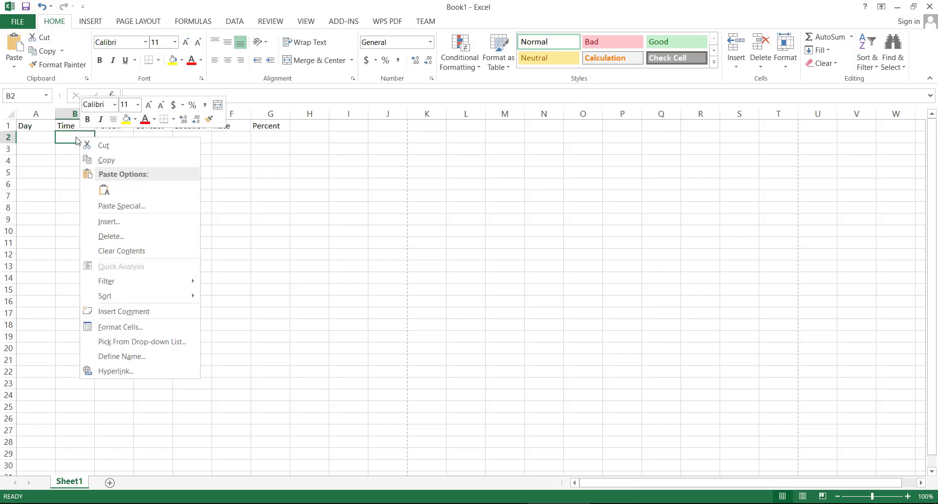
{"action": "left_click", "coordinate": [69, 137]}
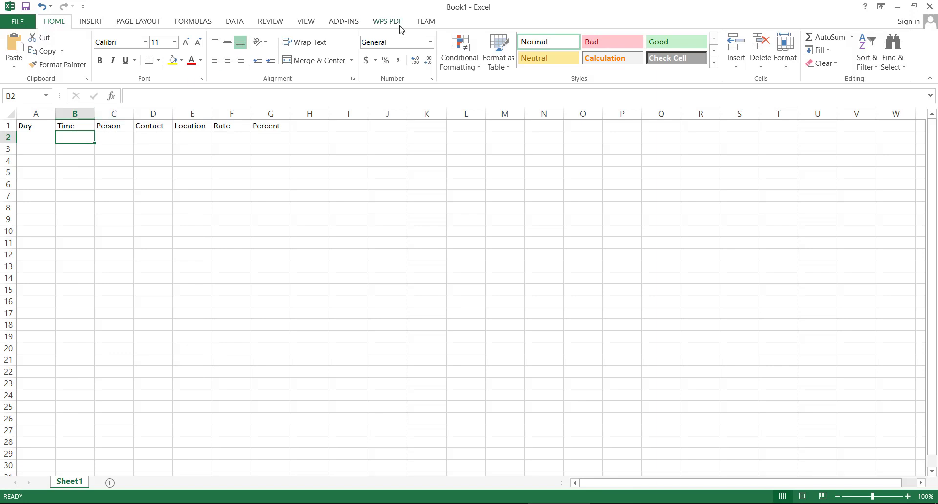
{"action": "left_click", "coordinate": [426, 42]}
{"action": "left_click", "coordinate": [429, 43]}
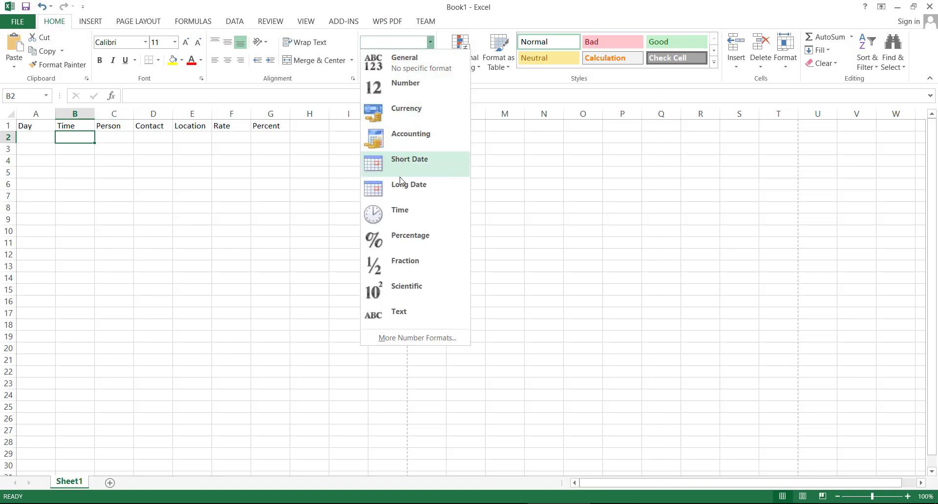
{"action": "left_click", "coordinate": [401, 219]}
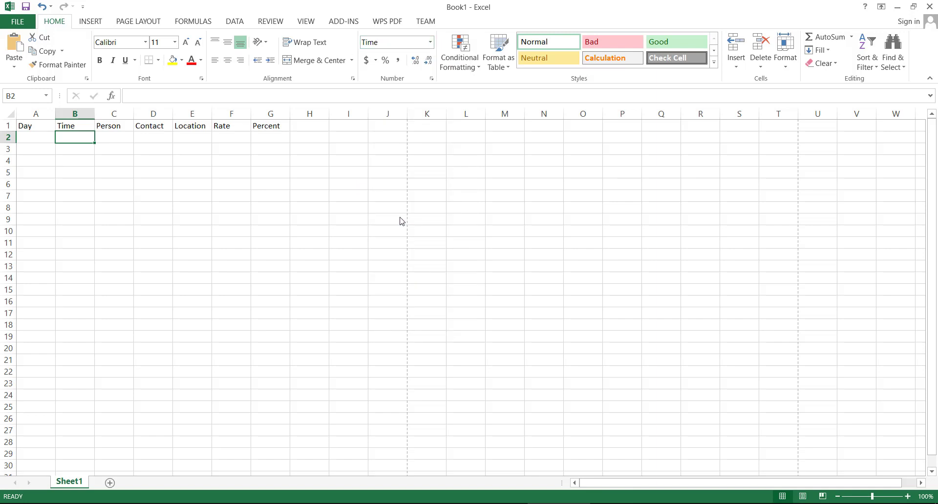
- Apply the Number format to cell D2, below the Contact heading
{"action": "left_click", "coordinate": [108, 140]}
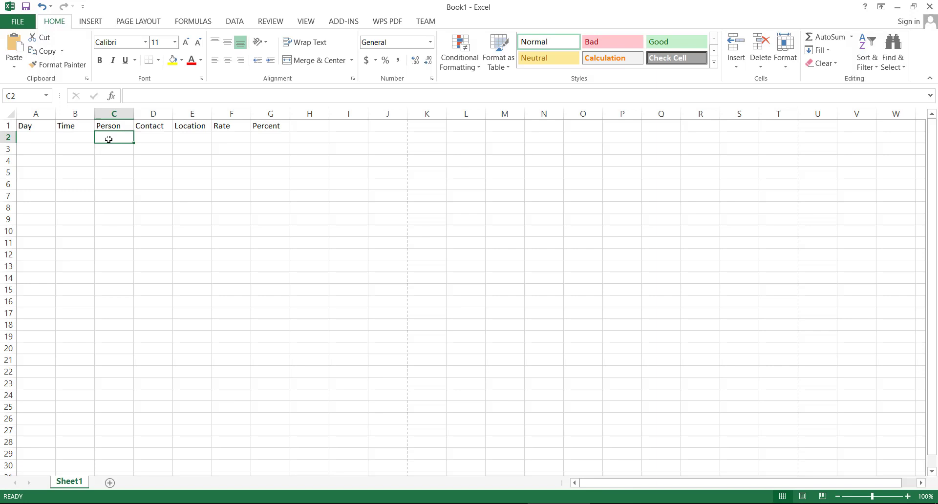
{"action": "left_click", "coordinate": [139, 136]}
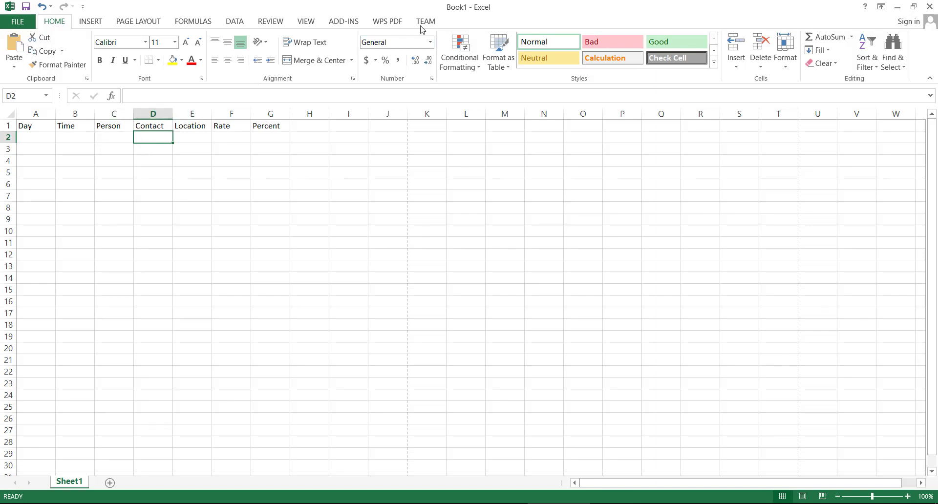
{"action": "left_click", "coordinate": [430, 42]}
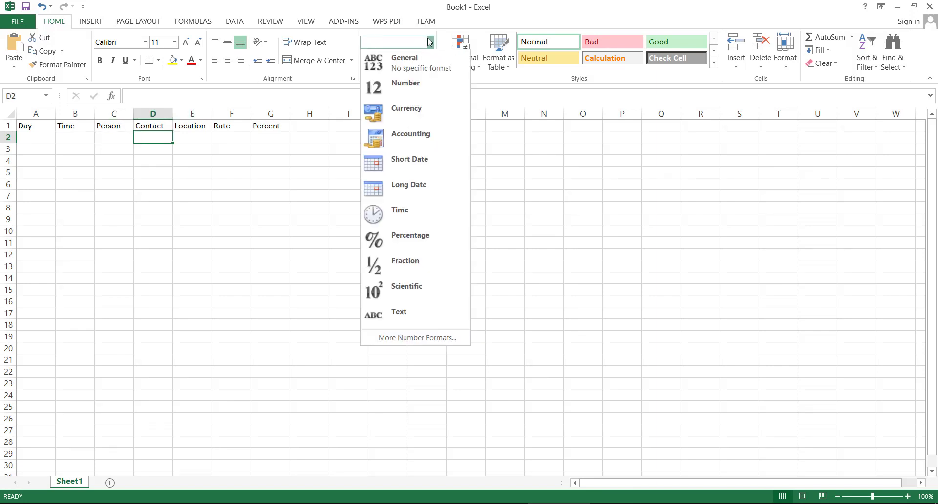
{"action": "left_click", "coordinate": [414, 91]}
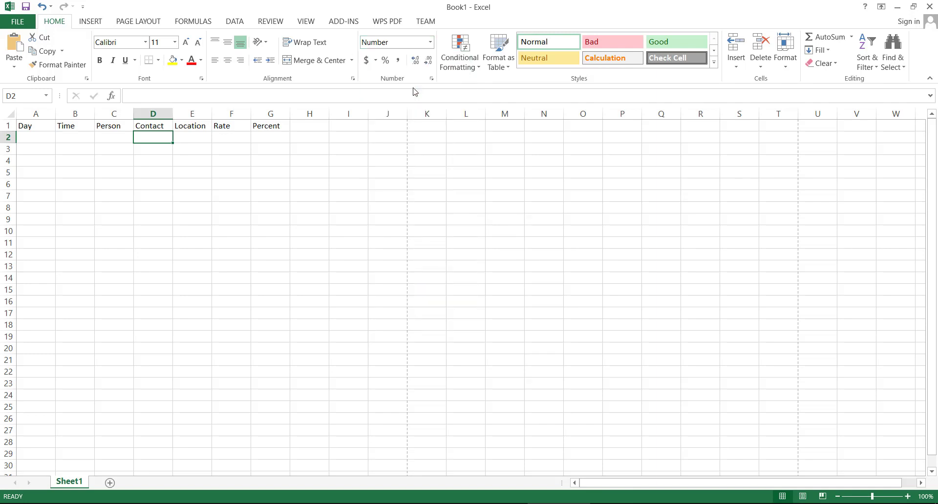
- Apply the Fraction format to cell F2, below the Rate heading
{"action": "left_click", "coordinate": [199, 139]}
{"action": "left_click", "coordinate": [240, 138]}
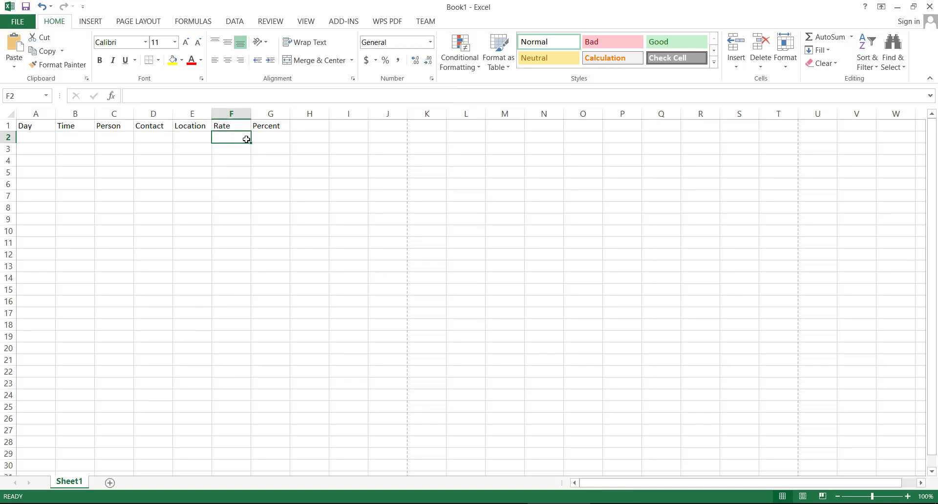
{"action": "left_click", "coordinate": [431, 42]}
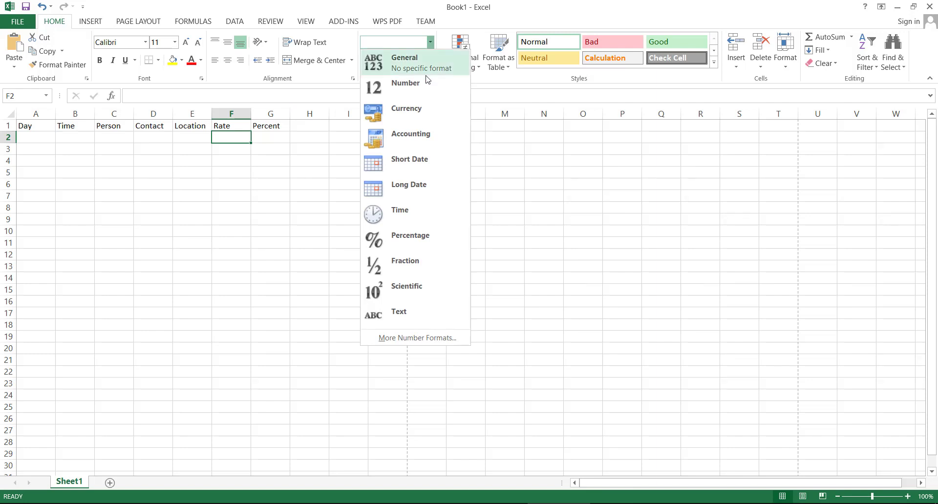
{"action": "left_click", "coordinate": [410, 276]}
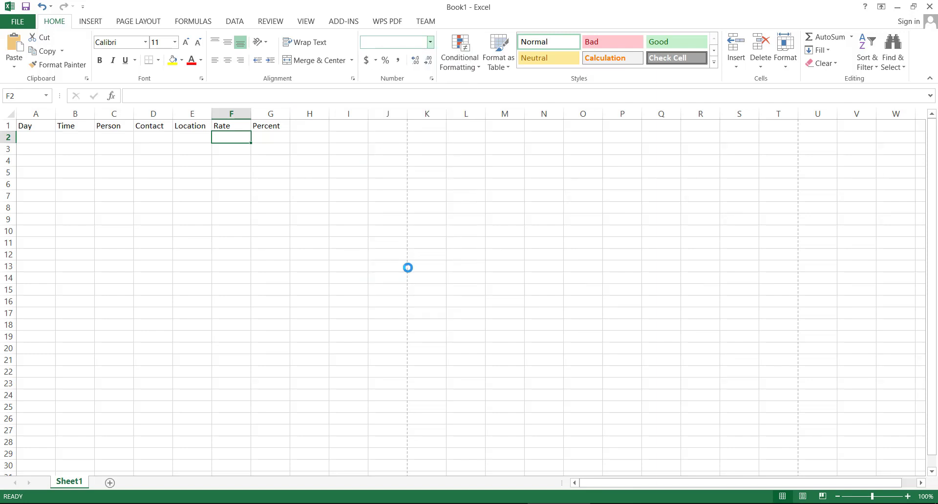
- Apply the Percentage format to cell G2, below the Percent heading
{"action": "left_click", "coordinate": [263, 141]}
{"action": "left_click", "coordinate": [431, 42]}
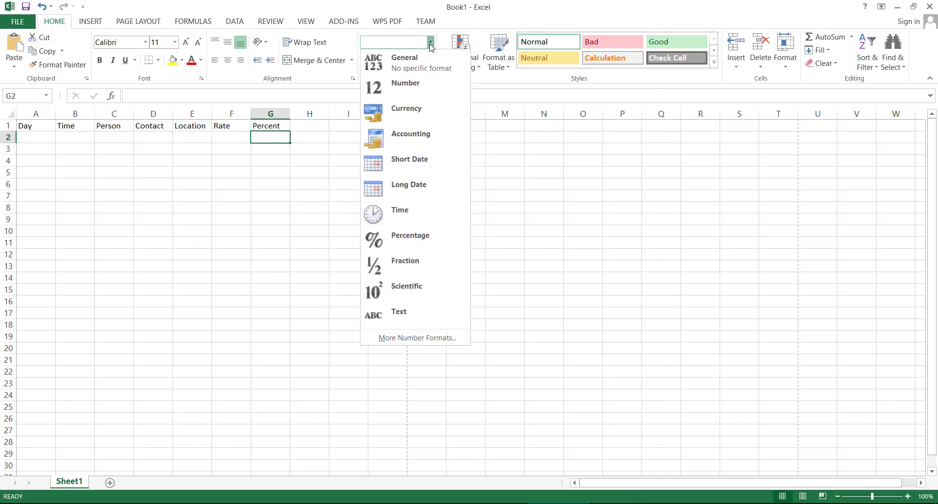
{"action": "left_click", "coordinate": [410, 240]}
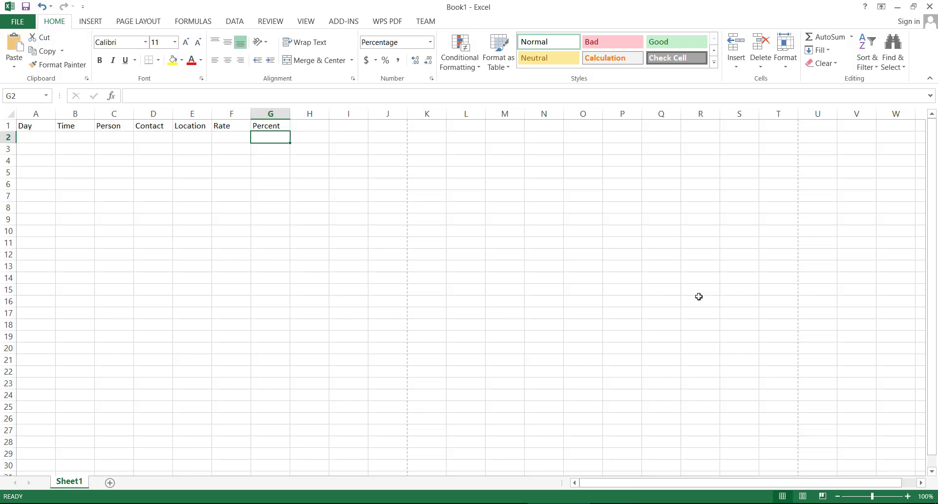
- Enter 1 as the day in A2 and 0800 as the time in B2
{"action": "left_click", "coordinate": [35, 140]}
{"action": "type", "text": "1"}
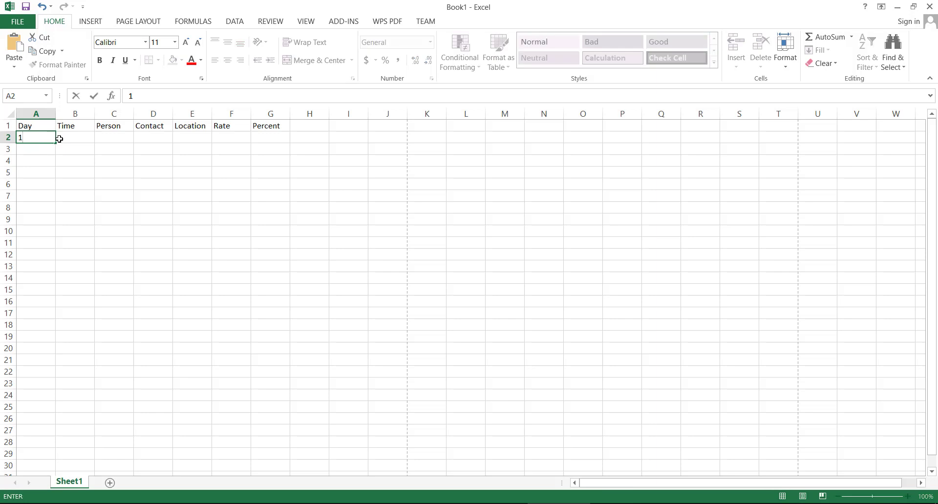
{"action": "left_click", "coordinate": [61, 138]}
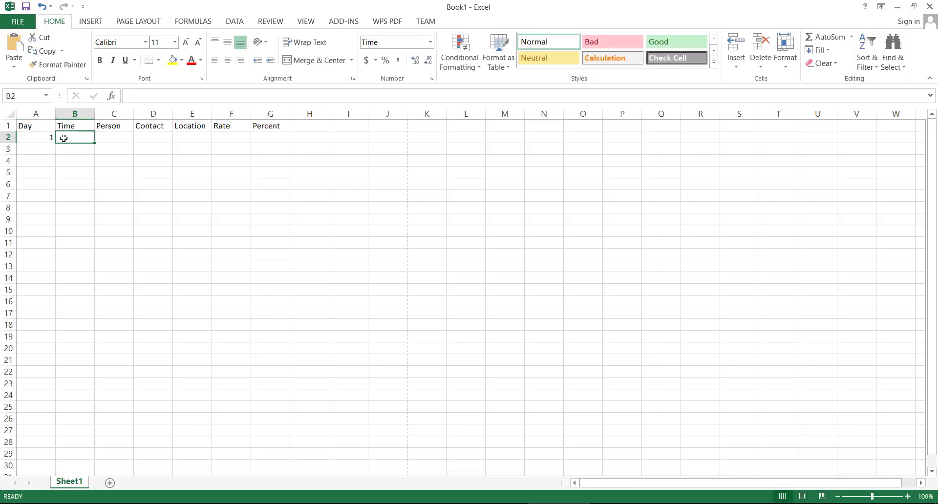
{"action": "type", "text": "0800"}
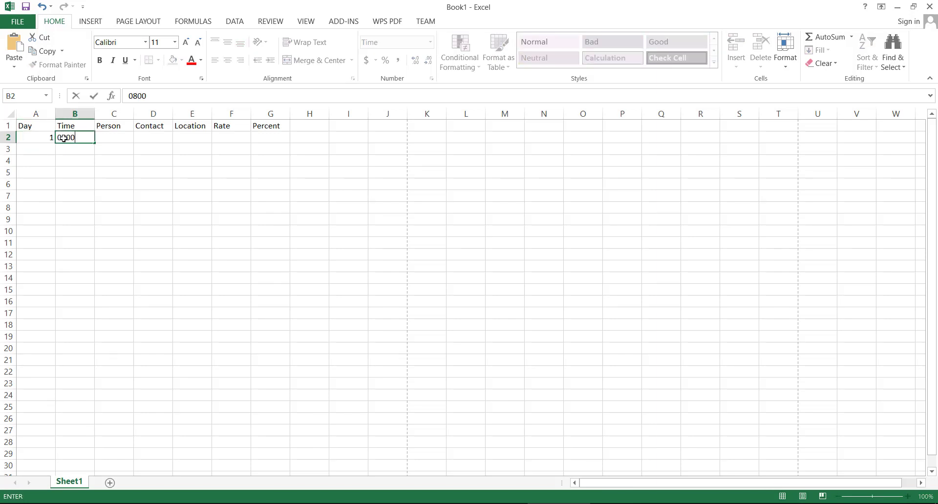
{"action": "left_click", "coordinate": [105, 138]}
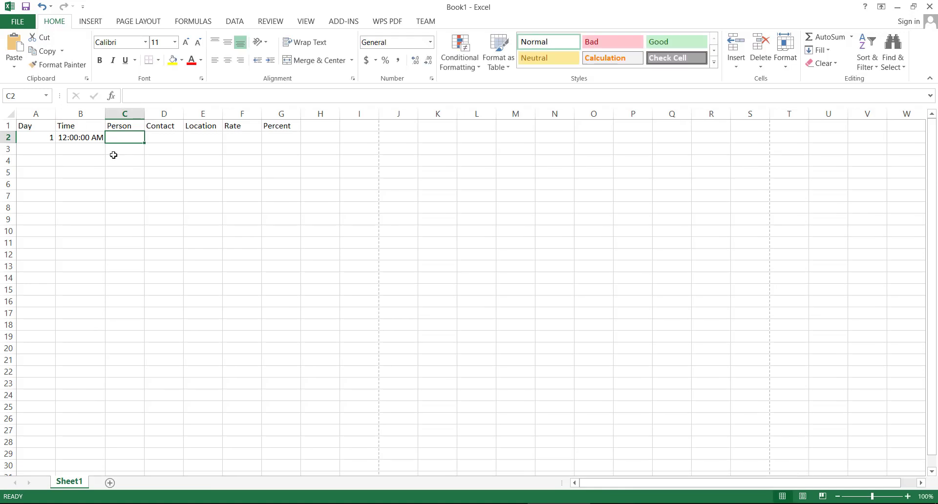
- Correct the hour of the time value in B2 to 08, giving 8:00:00 AM
{"action": "left_click", "coordinate": [93, 142]}
{"action": "left_click_drag", "start_coordinate": [178, 94], "coordinate": [172, 94]}
{"action": "type", "text": "08"}
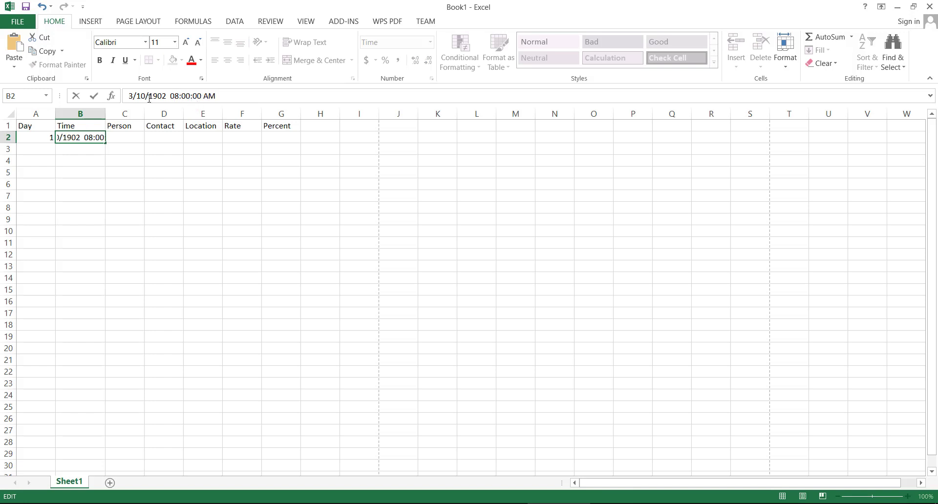
{"action": "left_click", "coordinate": [94, 95]}
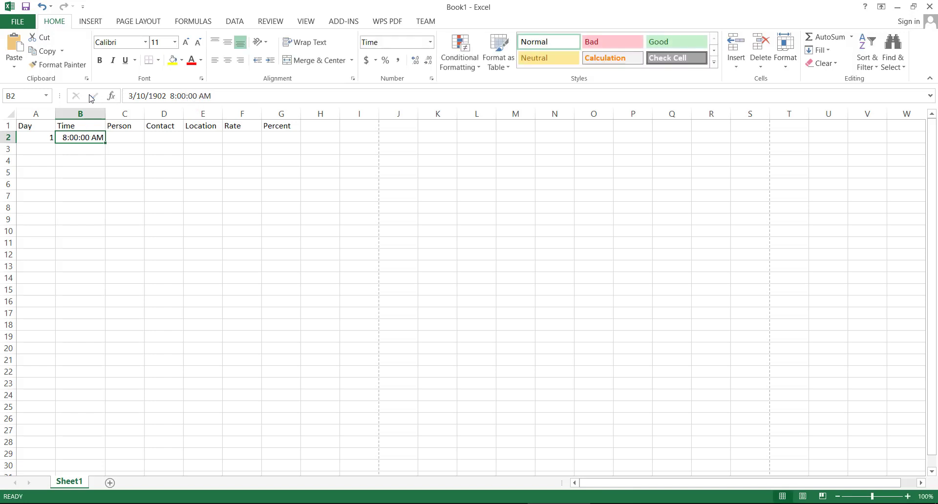
- Enter the person's first name in C2 and the contact number in D2
{"action": "left_click", "coordinate": [126, 139]}
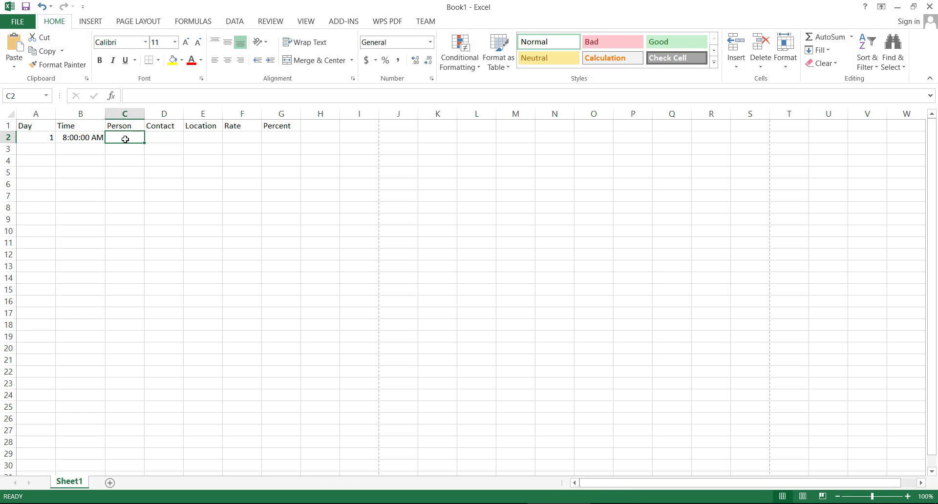
{"action": "type", "text": "Silas"}
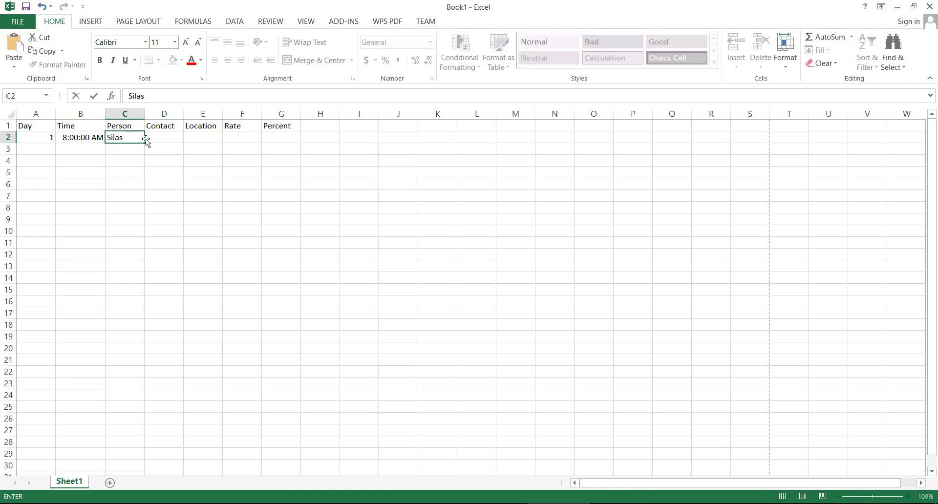
{"action": "left_click", "coordinate": [160, 139]}
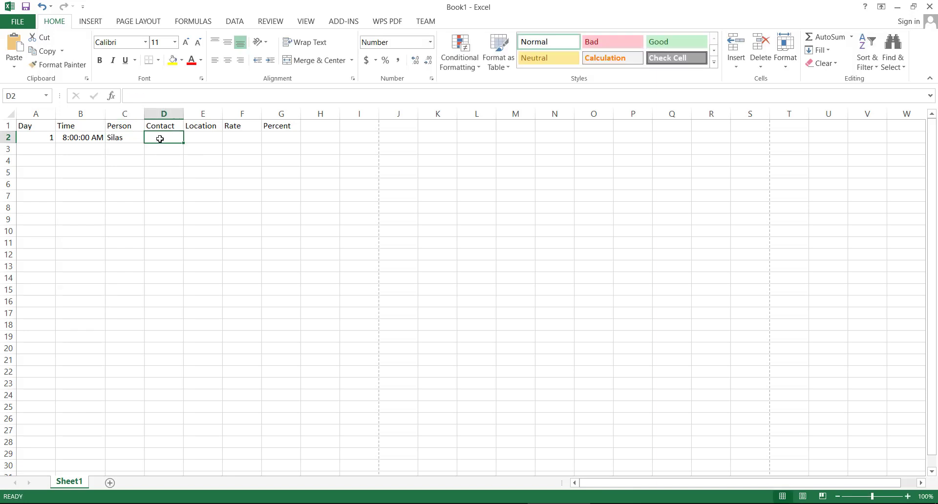
{"action": "type", "text": "33"}
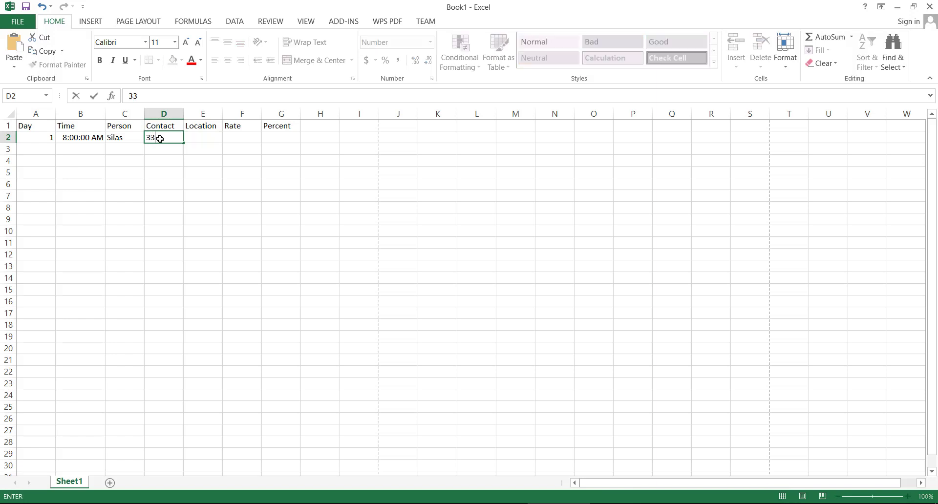
{"action": "type", "text": "7458"}
- Enter Harare CBD as the location in E2
{"action": "left_click", "coordinate": [207, 139]}
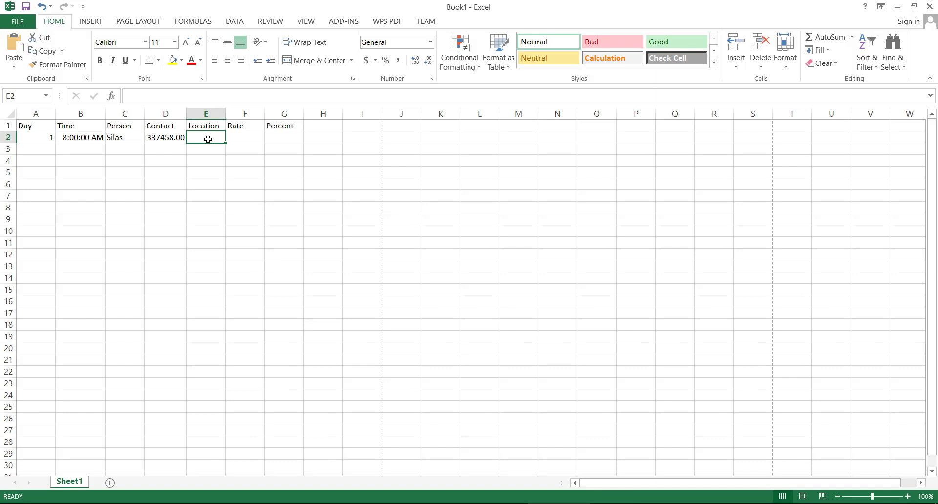
{"action": "double_click", "coordinate": [208, 139]}
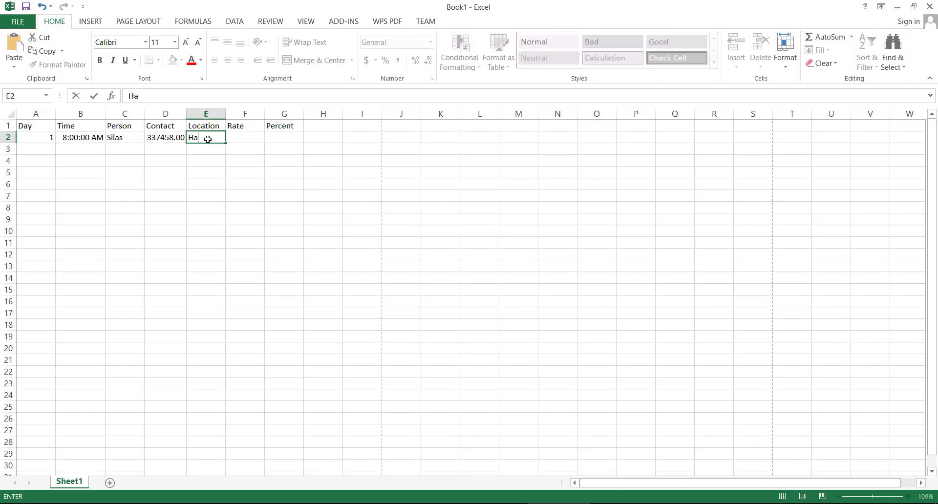
{"action": "type", "text": "rare CBD"}
{"action": "left_click", "coordinate": [297, 135]}
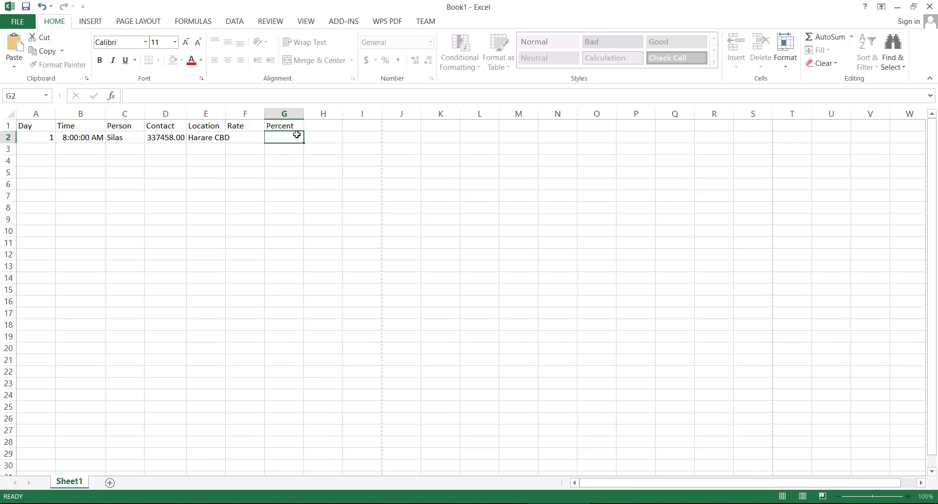
- Enter a rate of 2.5 in F2 and a percent value of 20 in G2
{"action": "left_click", "coordinate": [246, 138]}
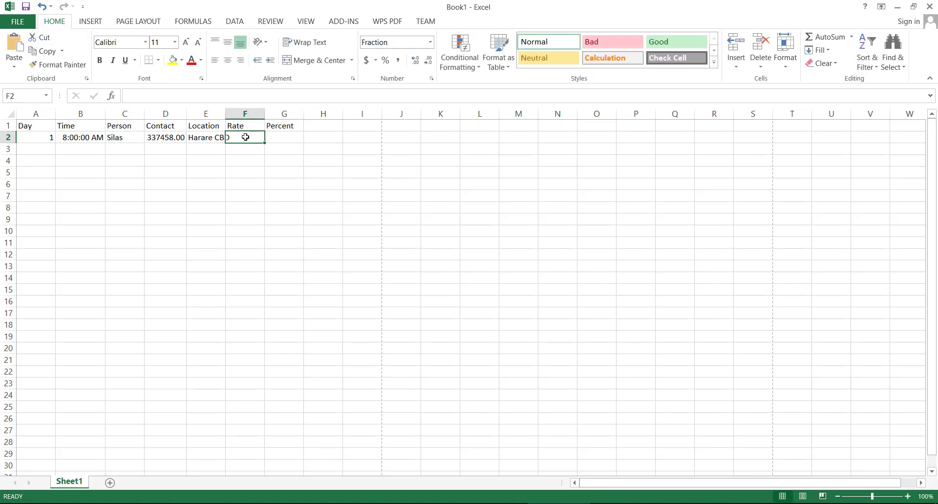
{"action": "type", "text": "2.5"}
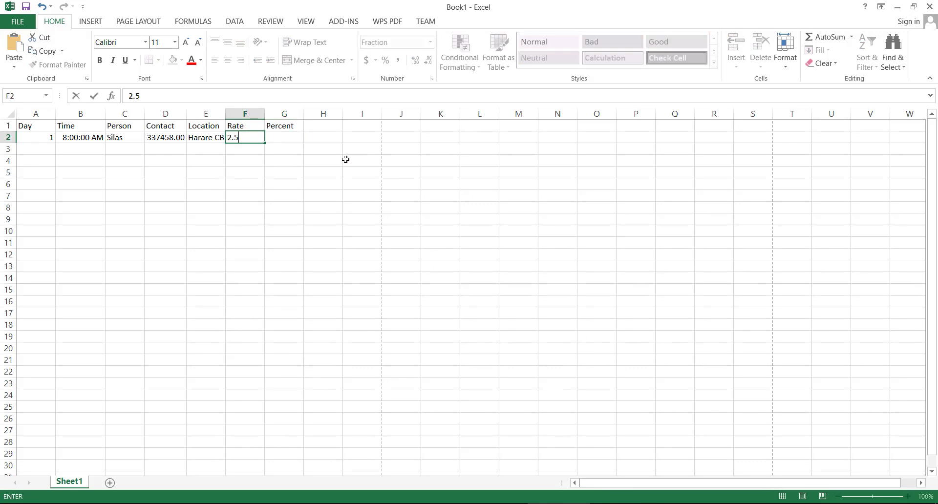
{"action": "left_click", "coordinate": [346, 160]}
{"action": "left_click", "coordinate": [287, 137]}
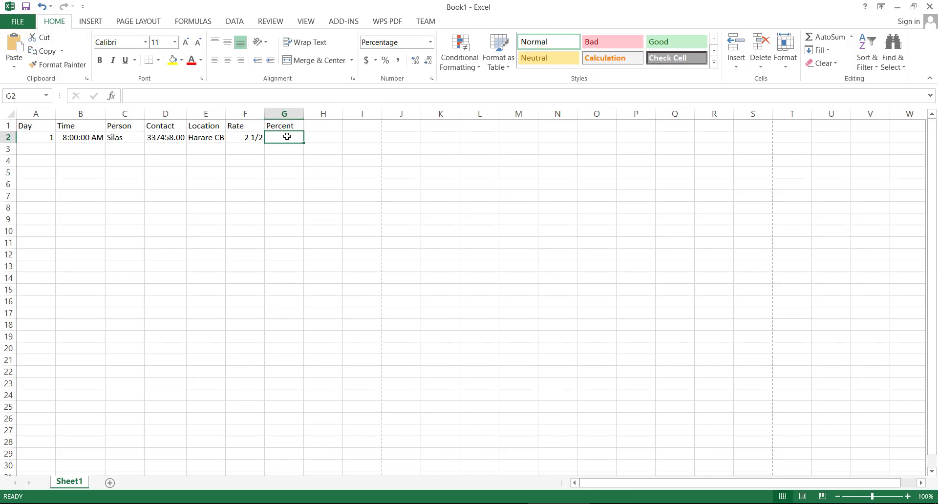
{"action": "type", "text": "20"}
{"action": "left_click", "coordinate": [357, 157]}
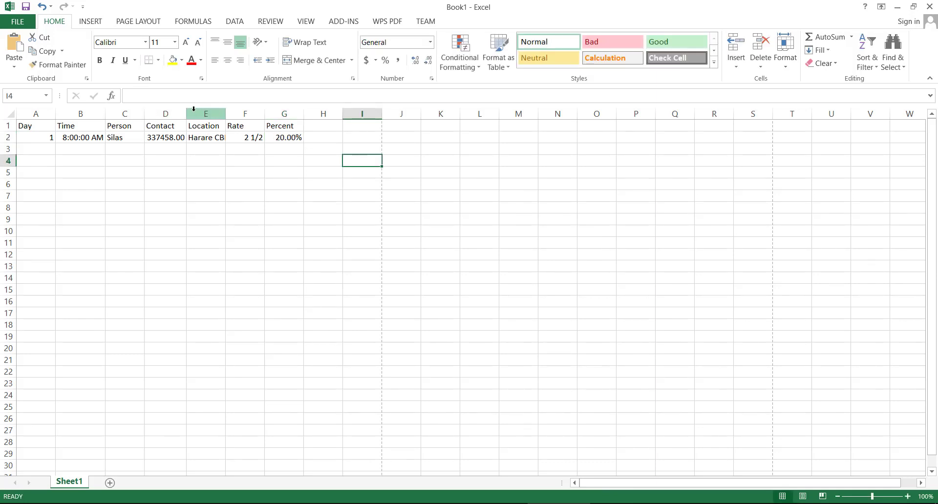
- Widen the Contact, Time and Location columns so the row 2 entries have more room
{"action": "left_click_drag", "start_coordinate": [186, 113], "coordinate": [211, 113]}
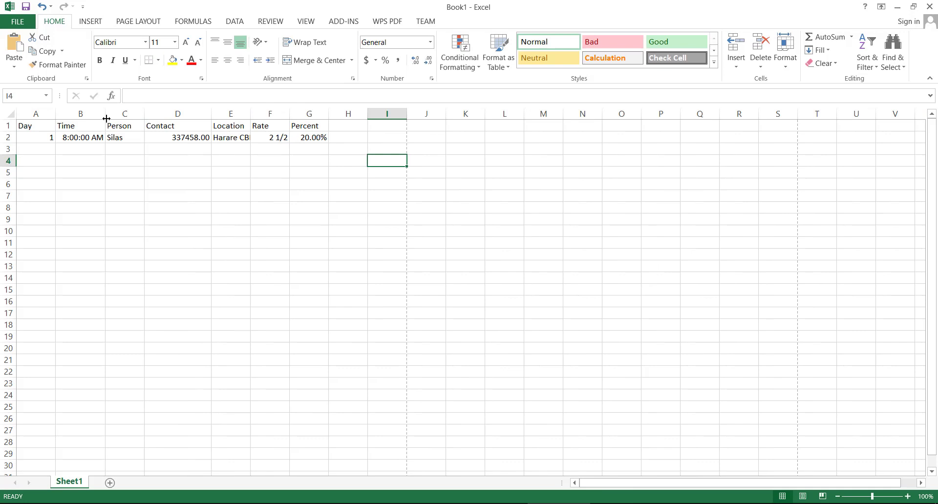
{"action": "left_click_drag", "start_coordinate": [105, 115], "coordinate": [117, 117]}
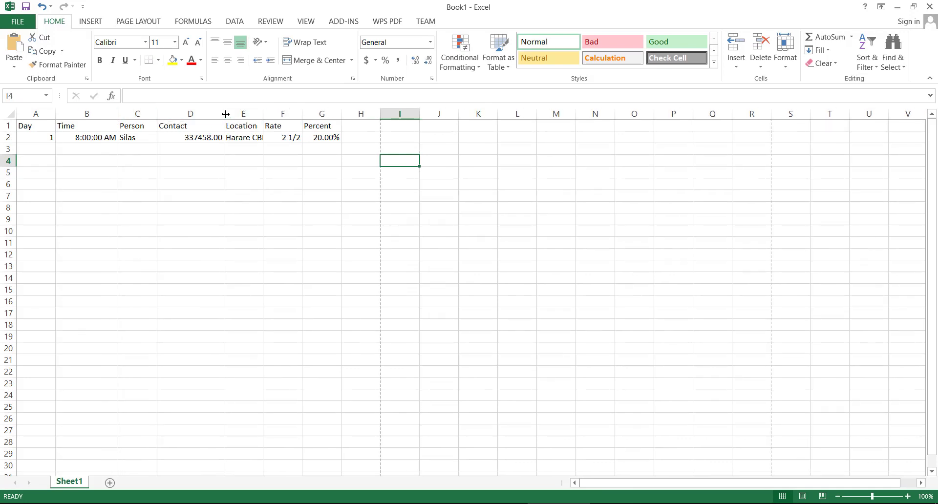
{"action": "left_click_drag", "start_coordinate": [263, 114], "coordinate": [325, 112]}
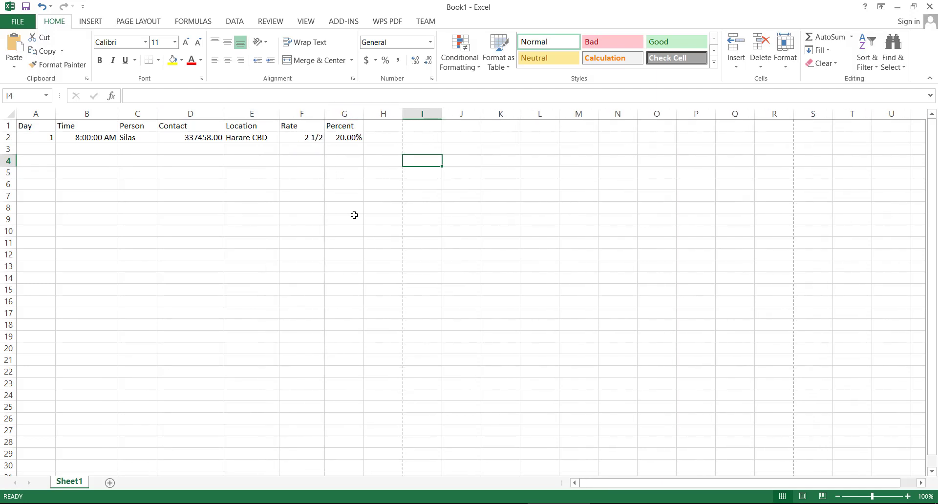
- Examine the stored value and number format of each entry in row 2, from A2 to G2
{"action": "left_click", "coordinate": [44, 138]}
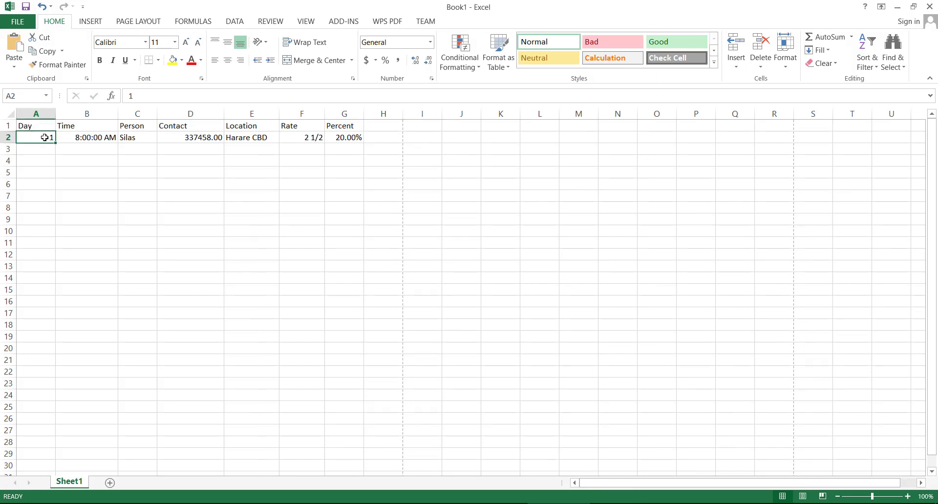
{"action": "left_click", "coordinate": [91, 137]}
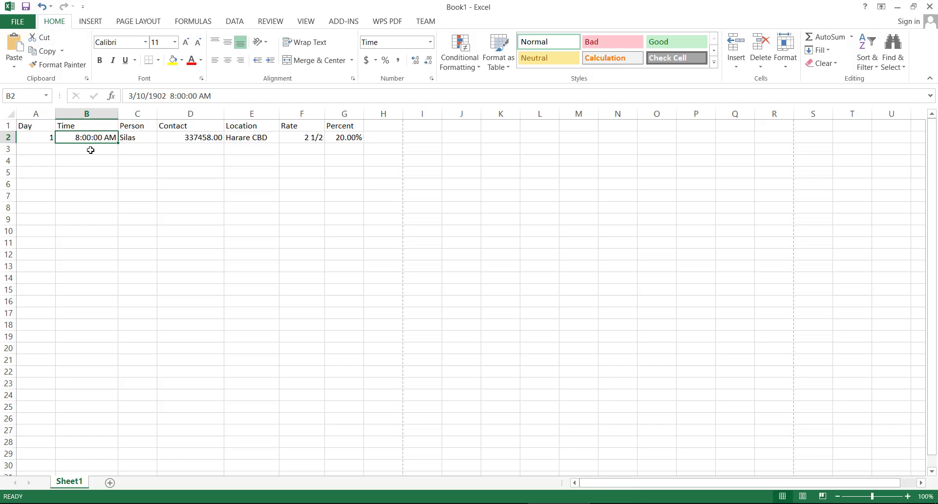
{"action": "left_click", "coordinate": [126, 140]}
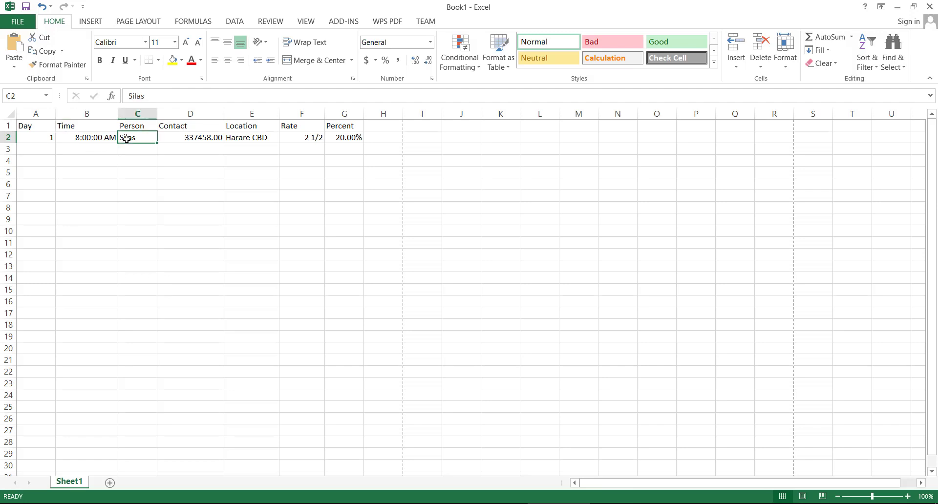
{"action": "left_click", "coordinate": [202, 138]}
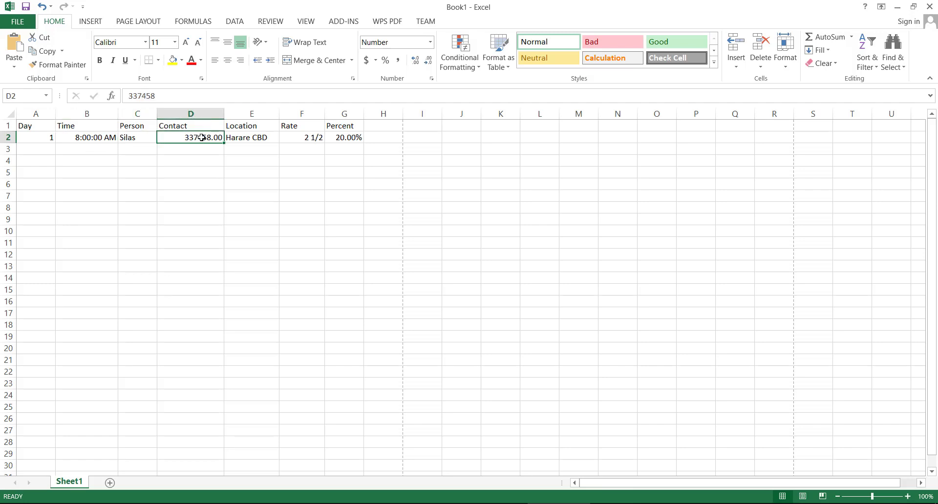
{"action": "left_click", "coordinate": [248, 137]}
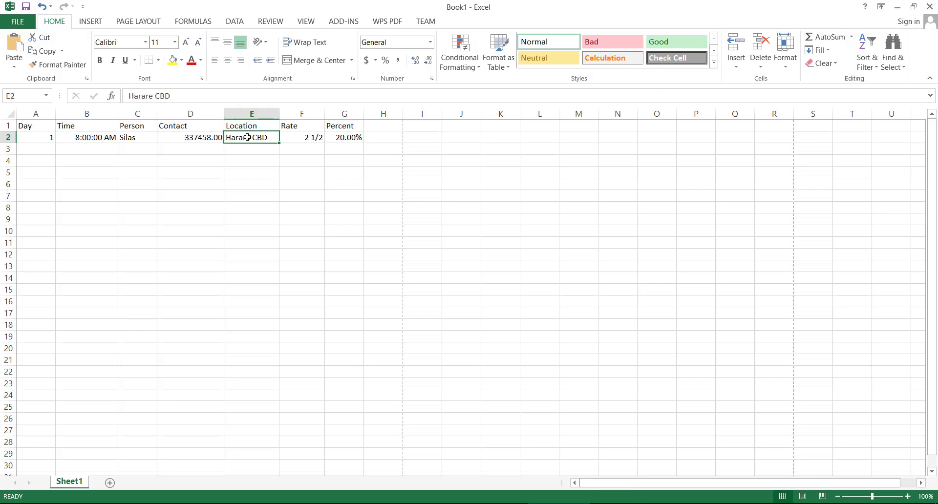
{"action": "left_click", "coordinate": [311, 147]}
{"action": "left_click", "coordinate": [310, 138]}
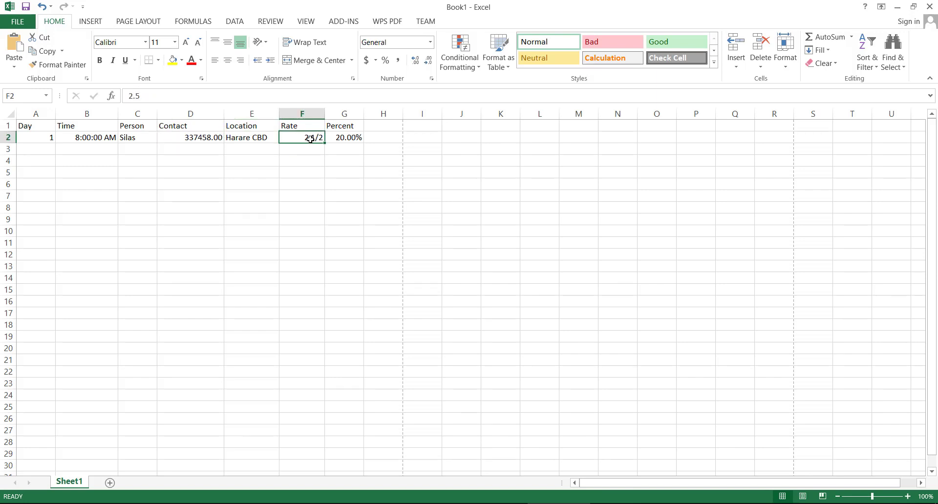
{"action": "left_click", "coordinate": [340, 138]}
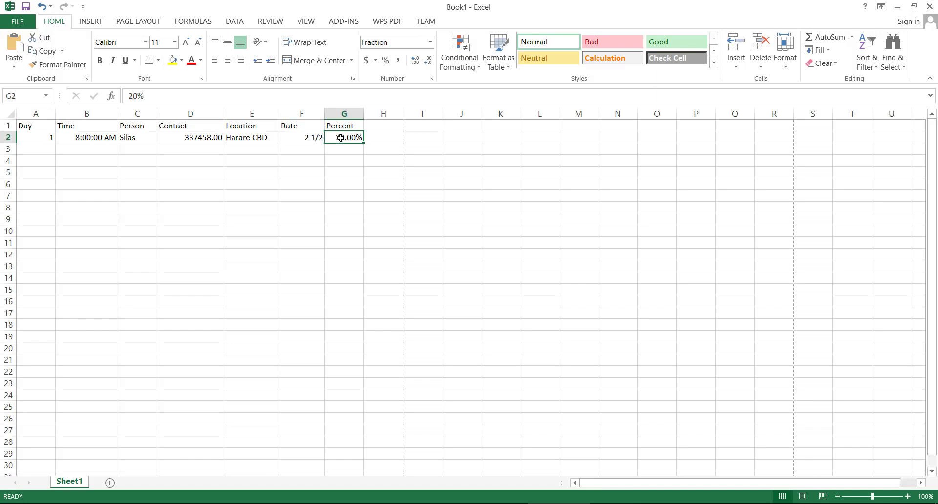